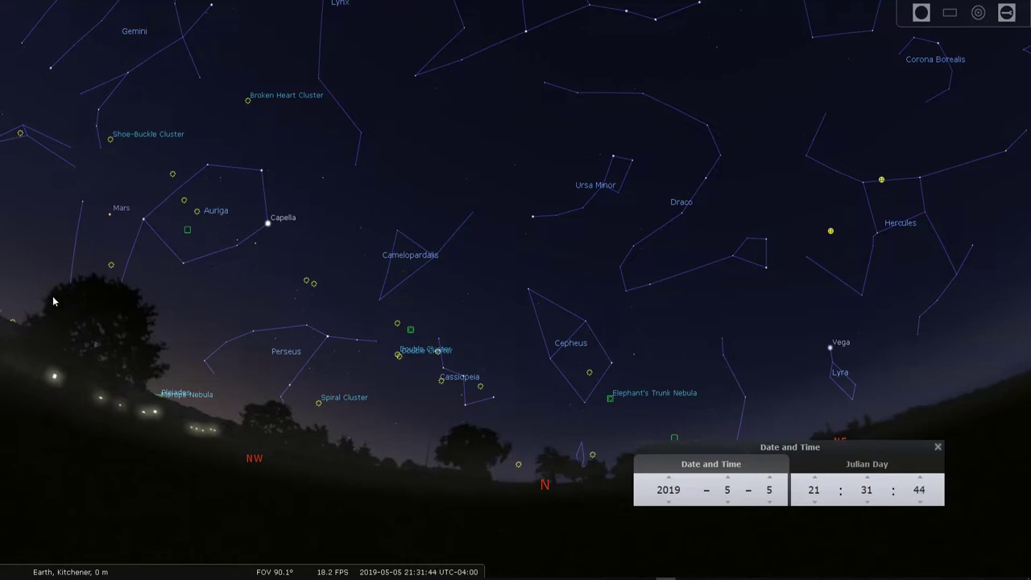
# Search Stellarium for m97 to jump to the Owl Nebula.
pyautogui.moveTo(8, 338)
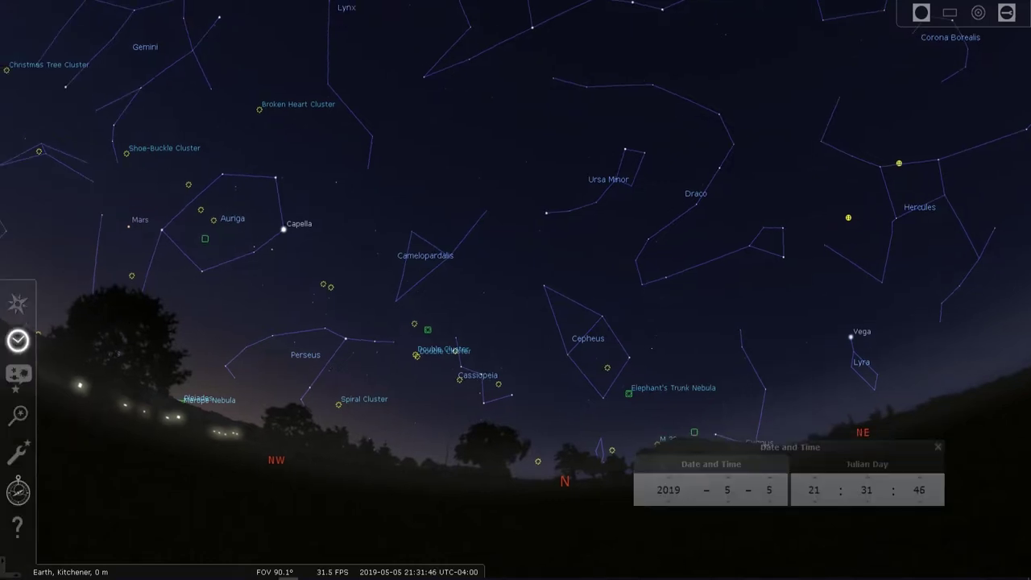
pyautogui.click(25, 412)
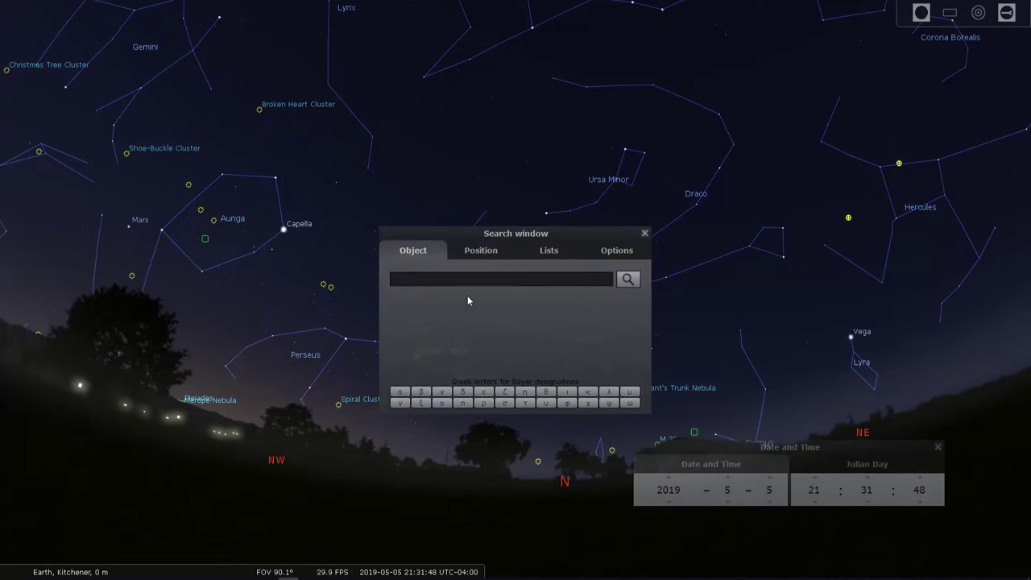
pyautogui.write('m97')
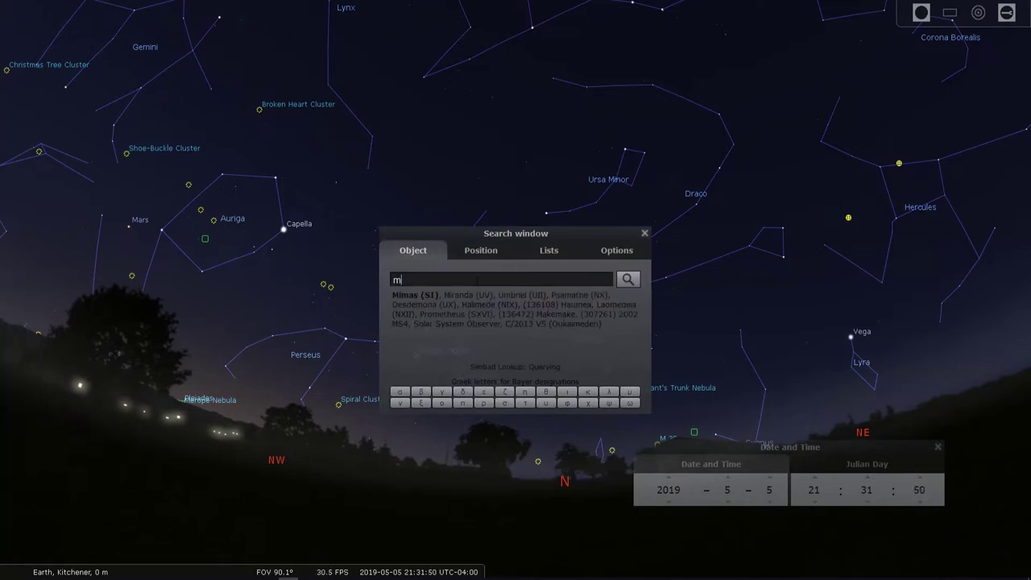
pyautogui.press('Return')
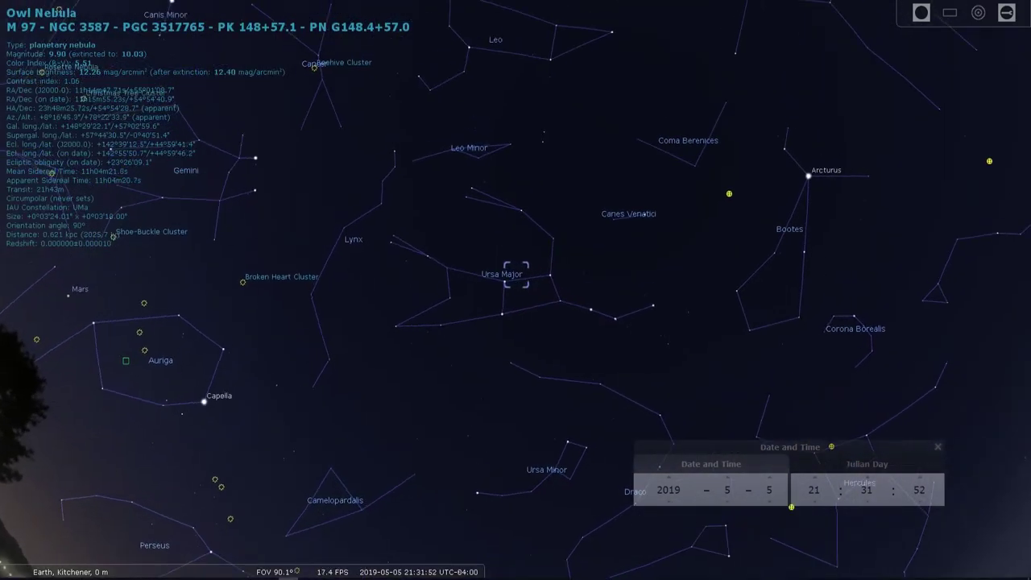
# Zoom in on the Owl Nebula, shift it upper right, and close the Date and Time panel.
pyautogui.scroll(5, 486, 291)
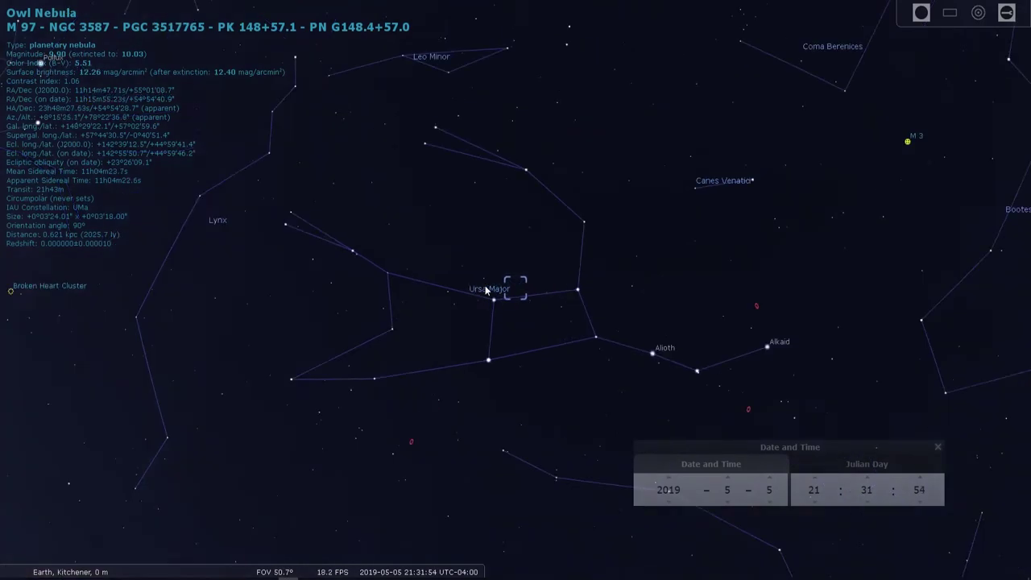
pyautogui.scroll(5, 479, 294)
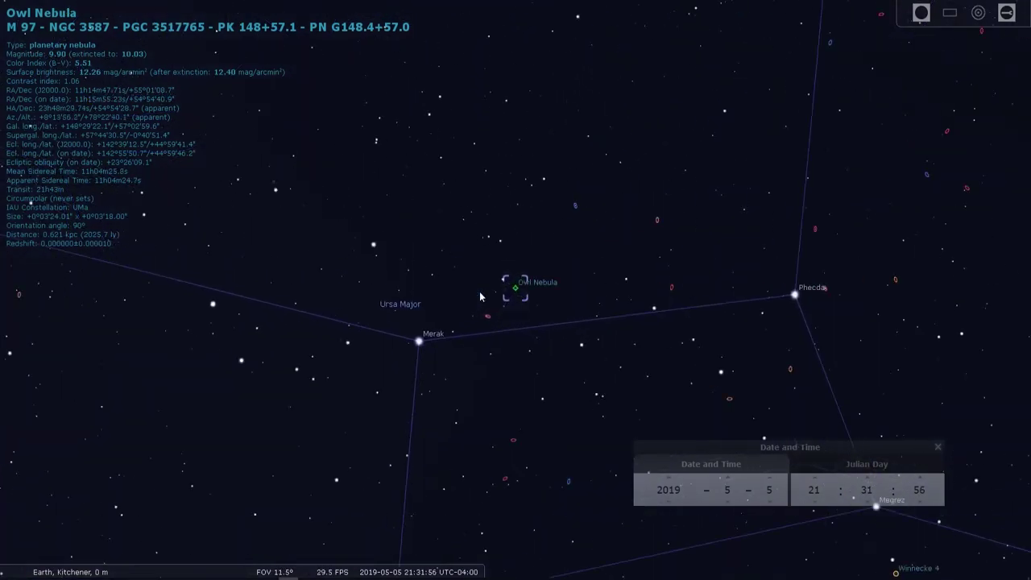
pyautogui.scroll(2, 434, 302)
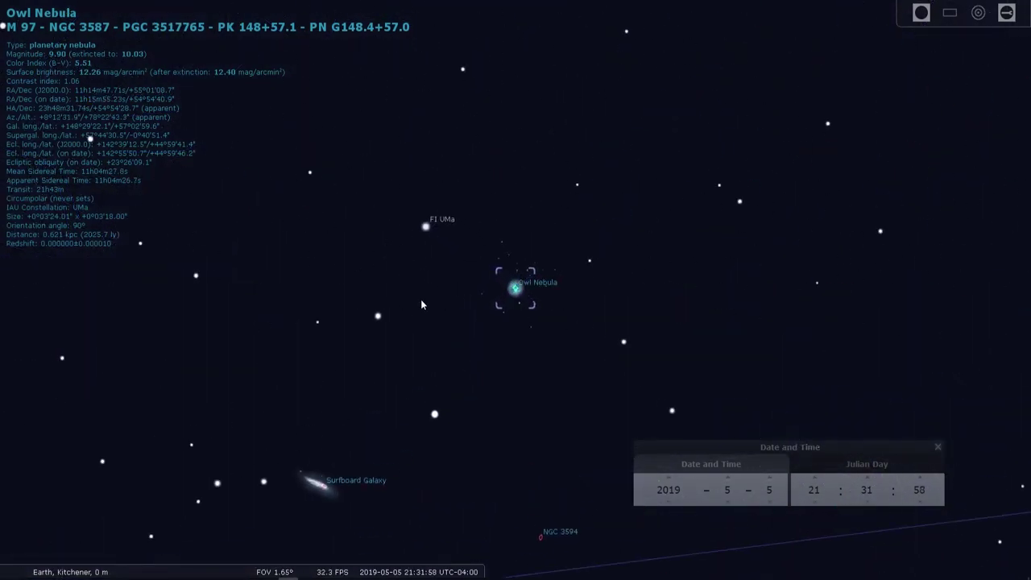
pyautogui.moveTo(421, 299); pyautogui.dragTo(509, 247)
pyautogui.click(938, 447)
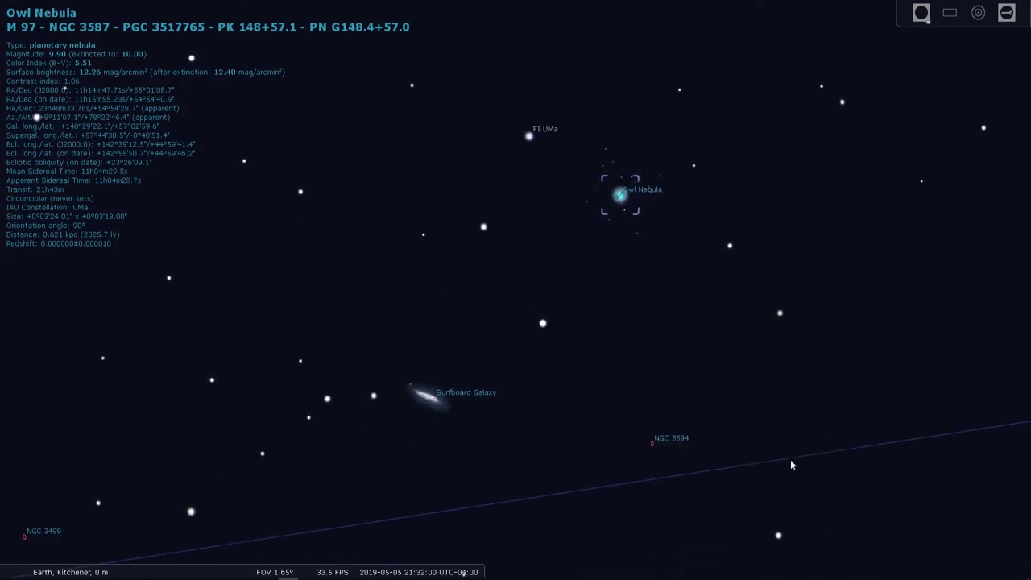
# Select the Surfboard Galaxy (M108), then the Owl Nebula (M97) again.
pyautogui.scroll(-2, 692, 319)
pyautogui.scroll(1, 620, 312)
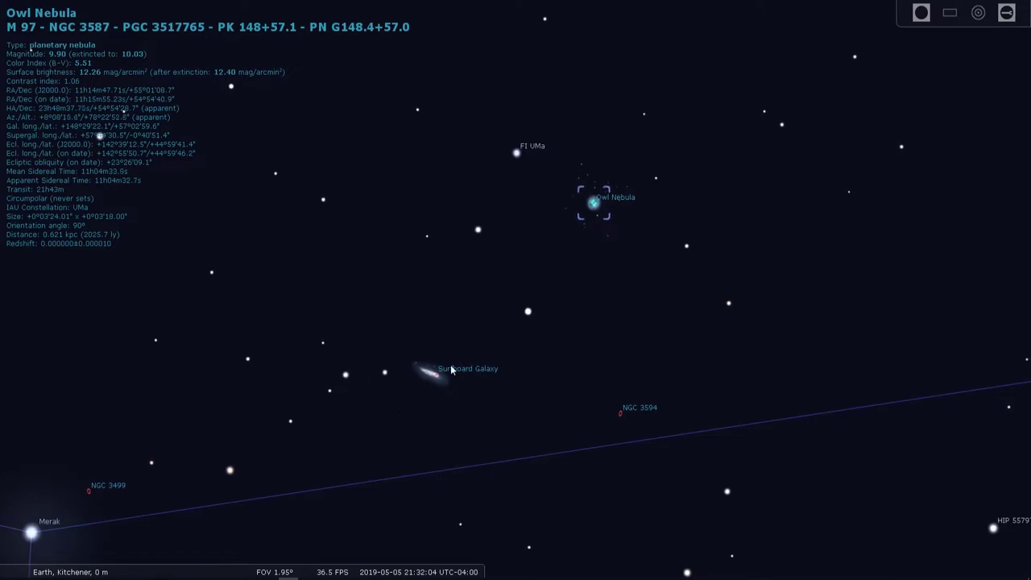
pyautogui.click(429, 372)
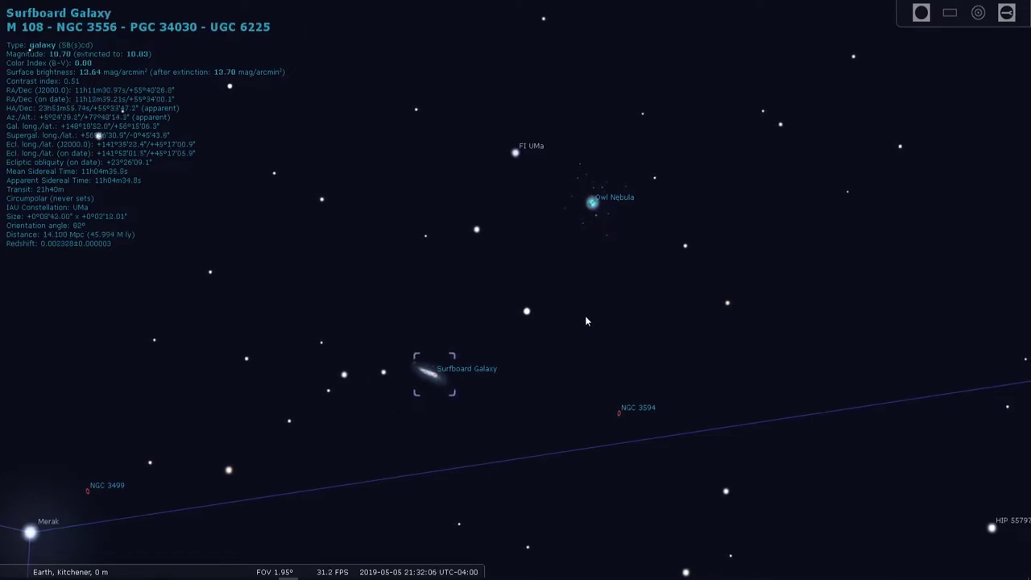
pyautogui.click(593, 204)
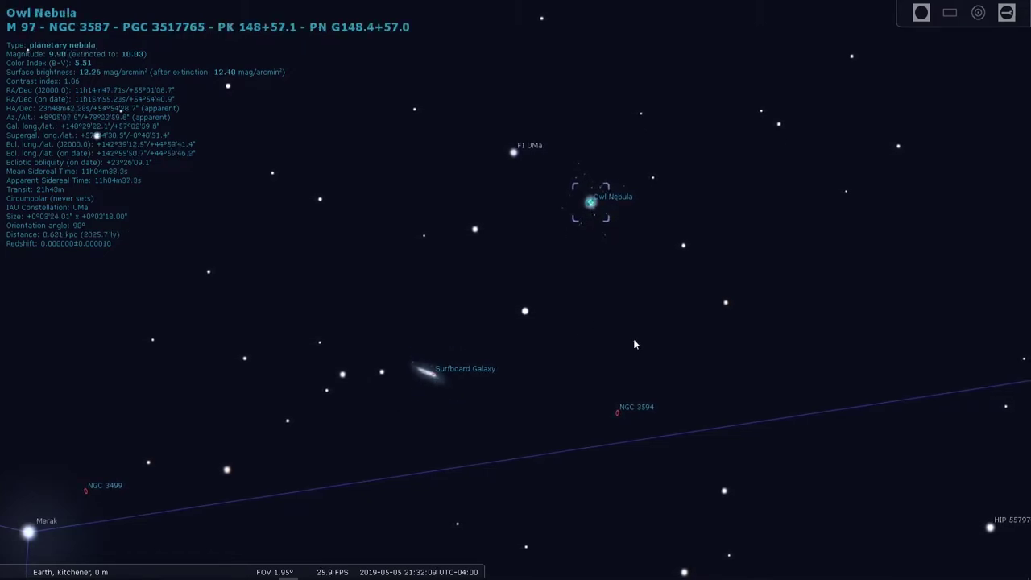
# Overlay the red MG316200 sensor frame and pan to fit both the Owl Nebula and Surfboard Galaxy.
pyautogui.click(953, 14)
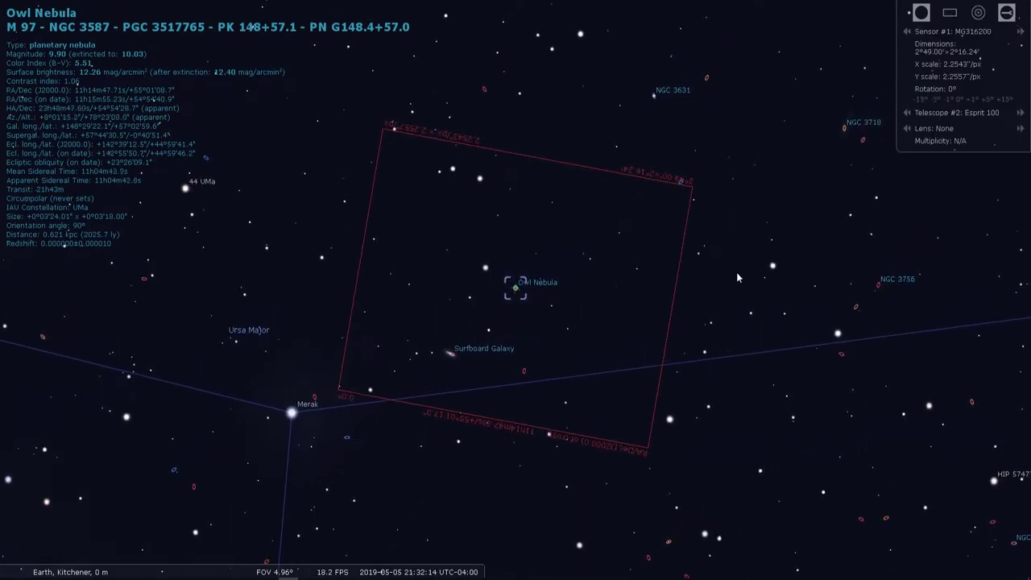
pyautogui.moveTo(736, 273); pyautogui.dragTo(754, 241)
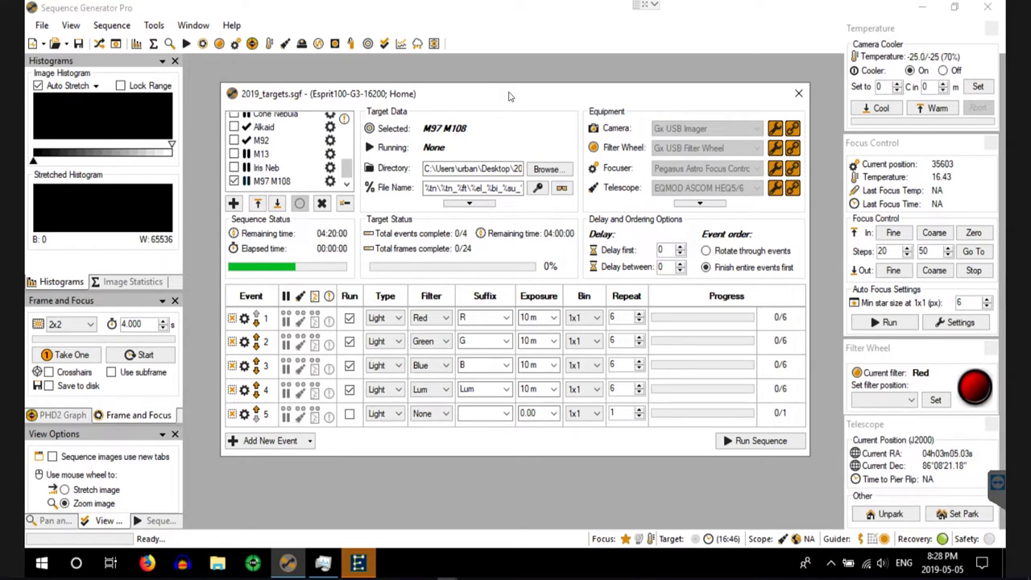
# Nudge the sequence window slightly down and to the right.
pyautogui.moveTo(509, 96); pyautogui.dragTo(512, 103)
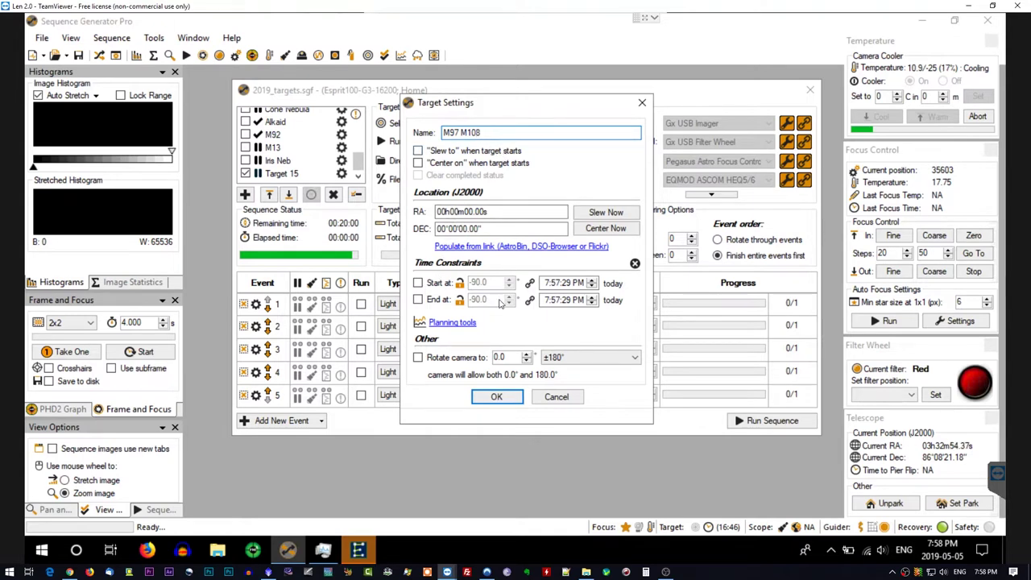
# Fill M97 M108 from an AstroBin link: RA 11h13m04.56s, DEC 55°19'55.20", rotation 279.7°.
pyautogui.click(587, 247)
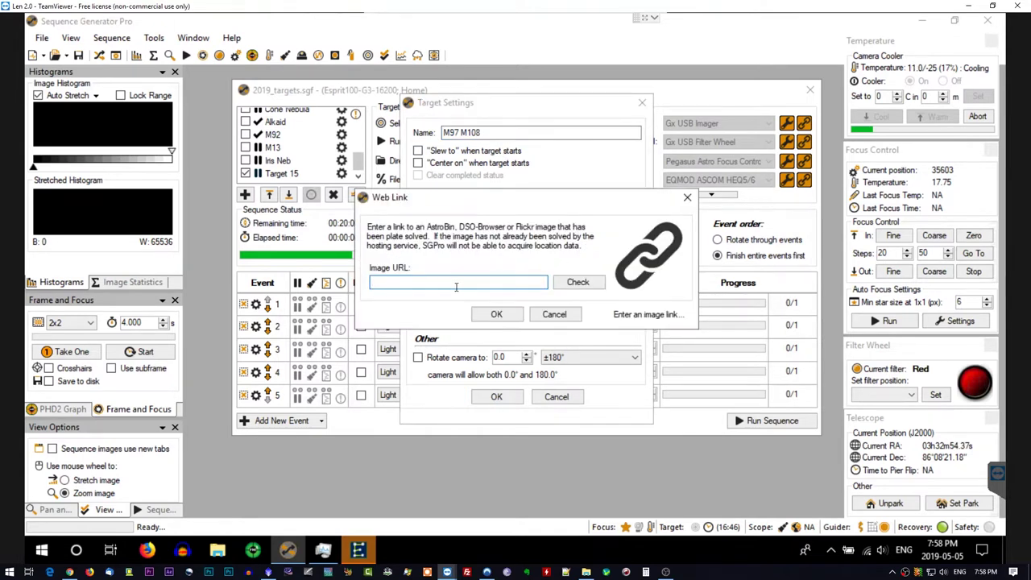
pyautogui.write('https://www.astrobin.com/398723/B')
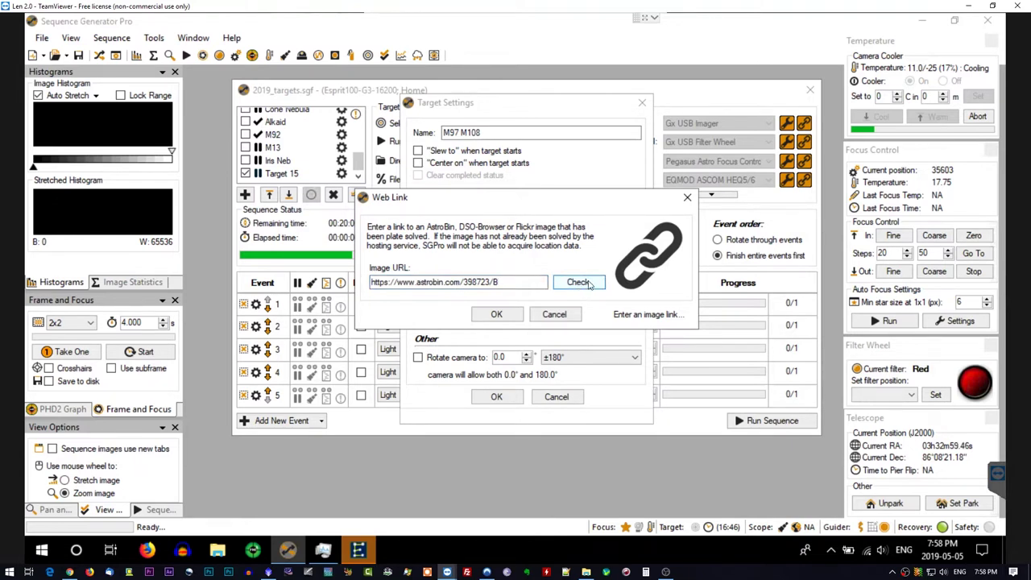
pyautogui.click(589, 284)
pyautogui.click(501, 314)
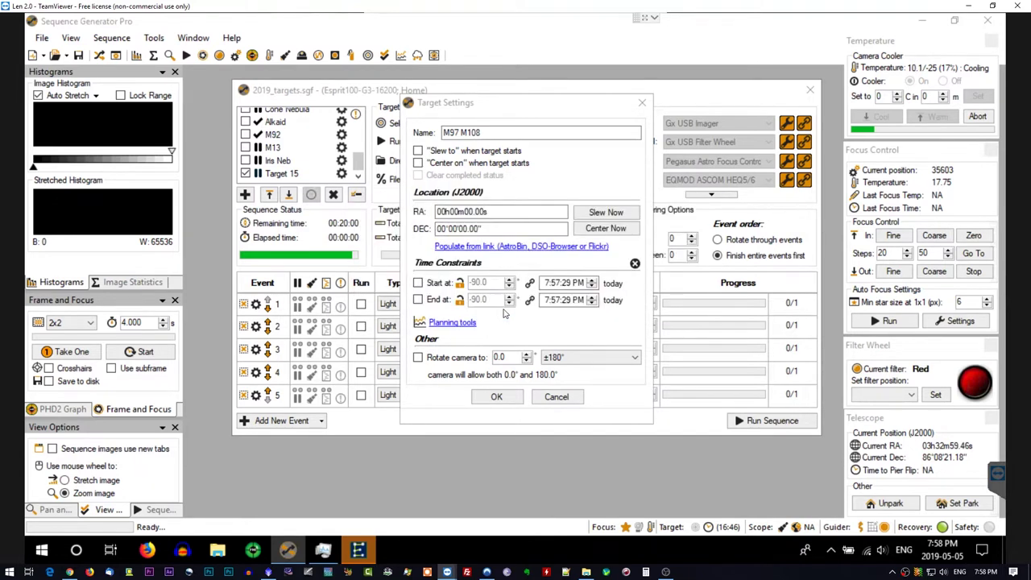
pyautogui.click(493, 397)
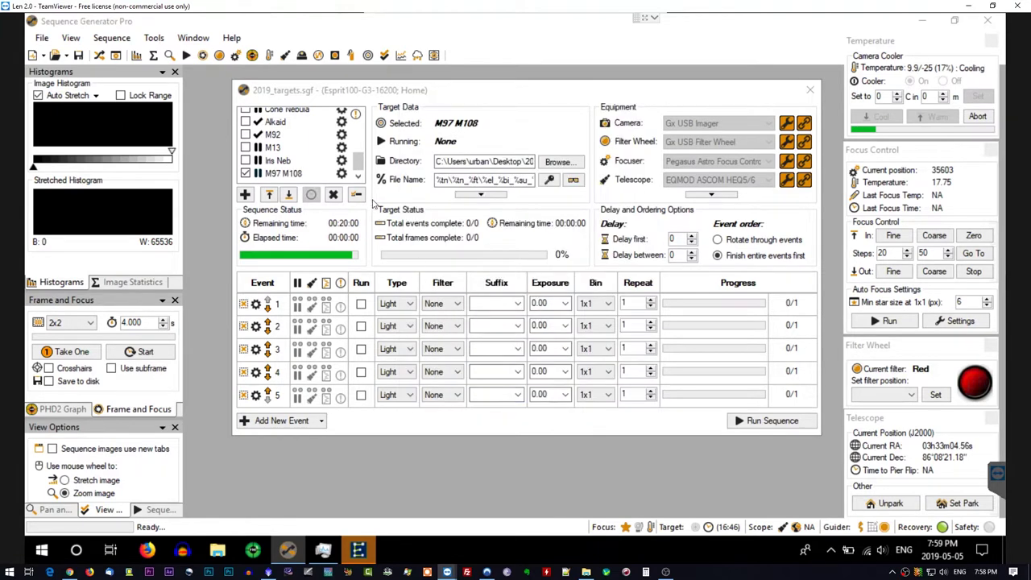
# Enable M97 M108's first event as Red filter, suffix R, 10 m exposure, repeat 6.
pyautogui.click(360, 171)
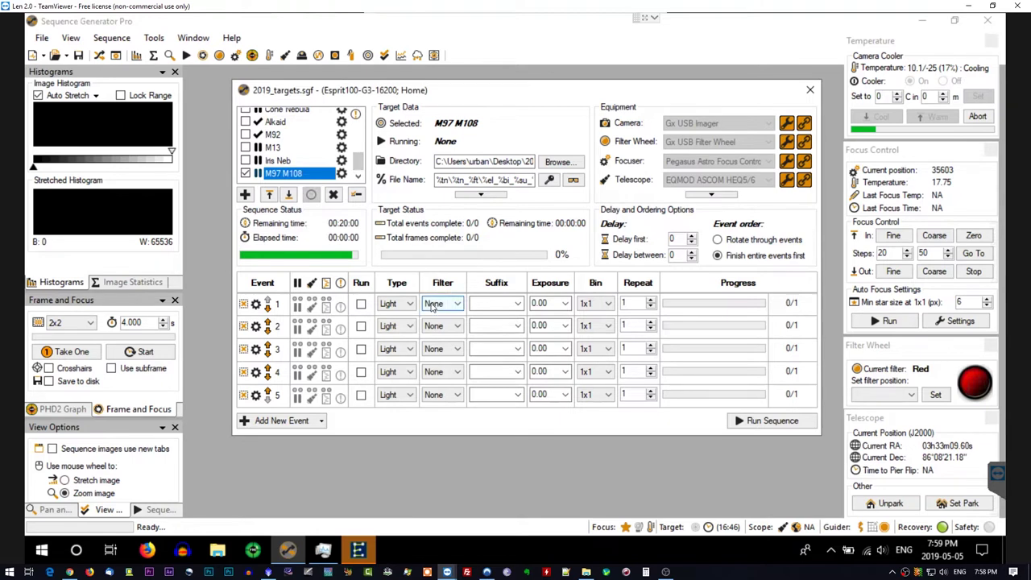
pyautogui.click(361, 304)
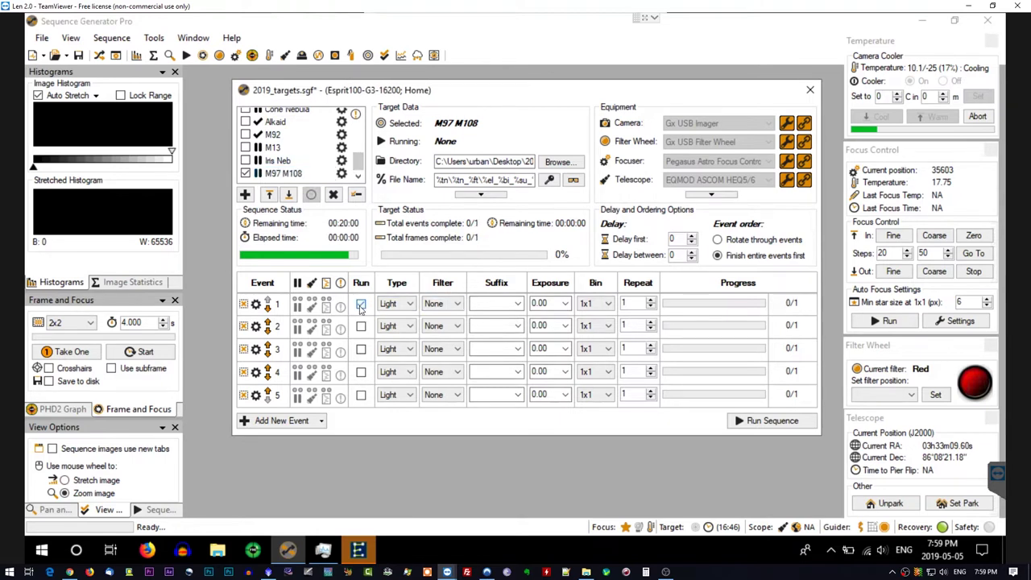
pyautogui.click(443, 303)
pyautogui.click(439, 328)
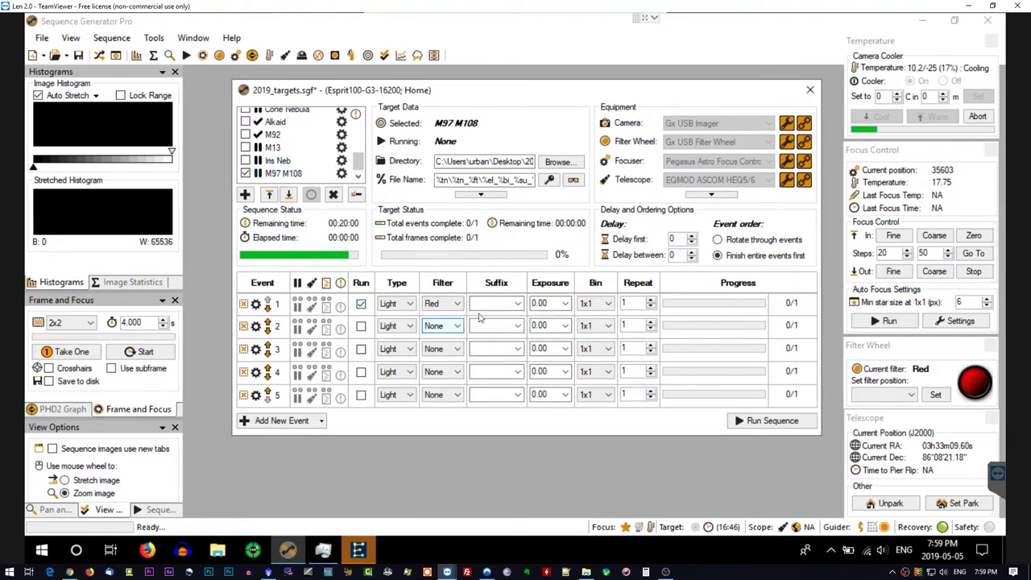
pyautogui.click(503, 303)
pyautogui.click(501, 318)
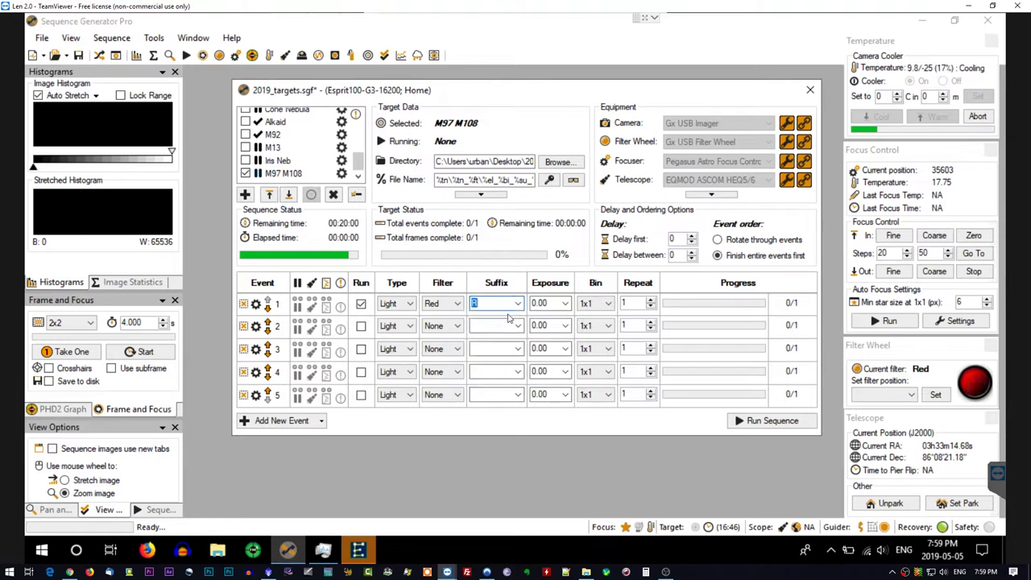
pyautogui.click(564, 304)
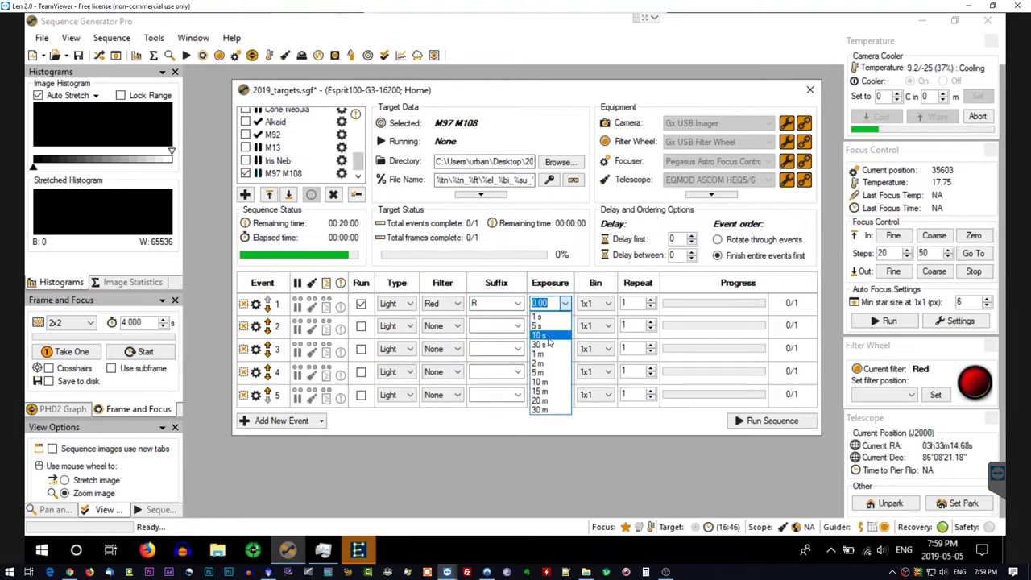
pyautogui.click(540, 382)
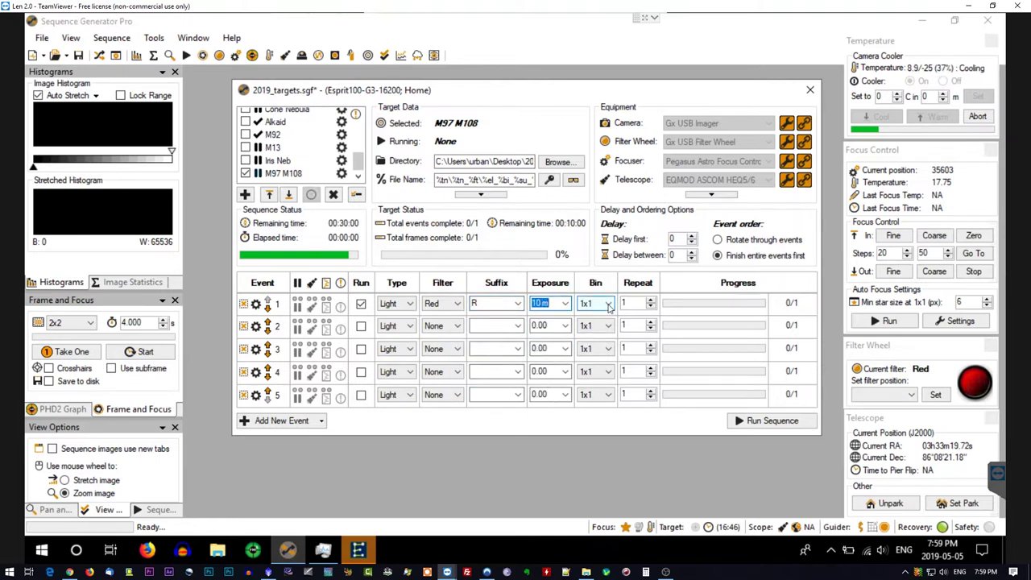
pyautogui.click(651, 302)
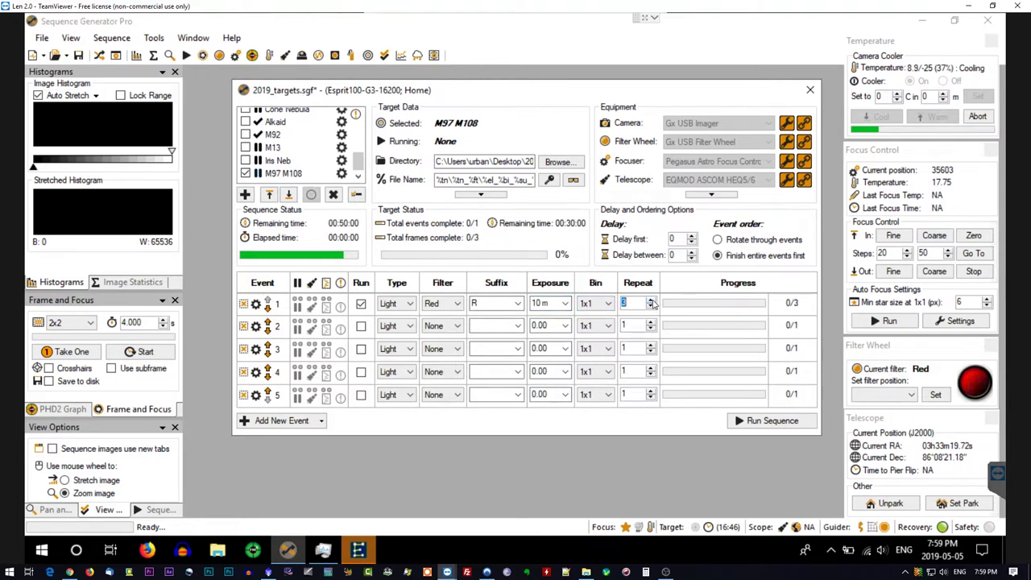
pyautogui.click(651, 299)
pyautogui.click(651, 299)
pyautogui.click(651, 299)
# Set events 2 and 3 to Green/G and Blue/B at 10 m × 6.
pyautogui.click(456, 325)
pyautogui.click(439, 356)
pyautogui.click(457, 348)
pyautogui.click(439, 389)
pyautogui.click(566, 326)
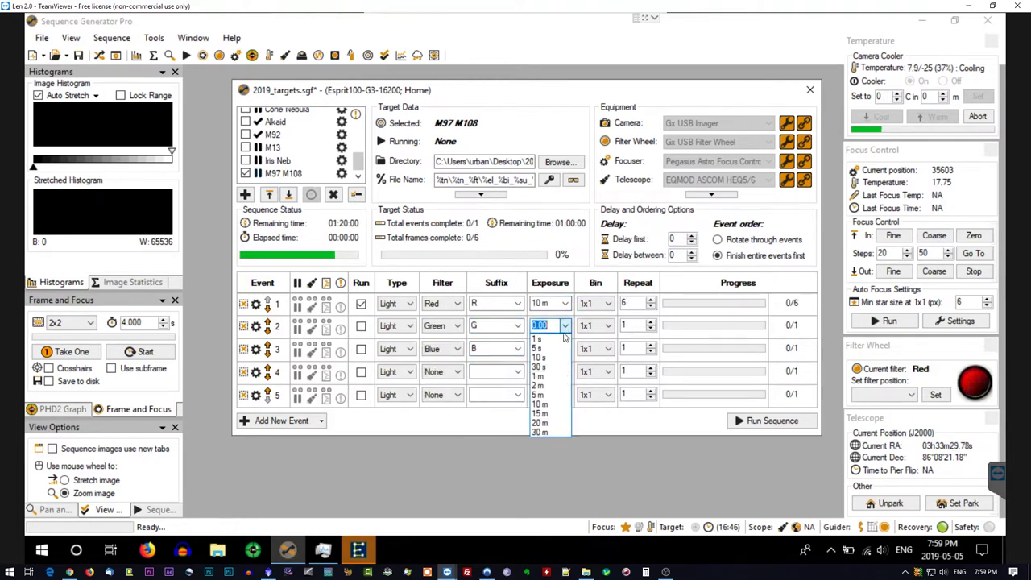
pyautogui.click(539, 404)
pyautogui.click(567, 348)
pyautogui.click(538, 426)
pyautogui.click(650, 321)
# Set event 4 to the Lum filter with suffix Lum and a 10 m exposure.
pyautogui.click(651, 344)
pyautogui.click(457, 371)
pyautogui.click(439, 422)
pyautogui.click(566, 371)
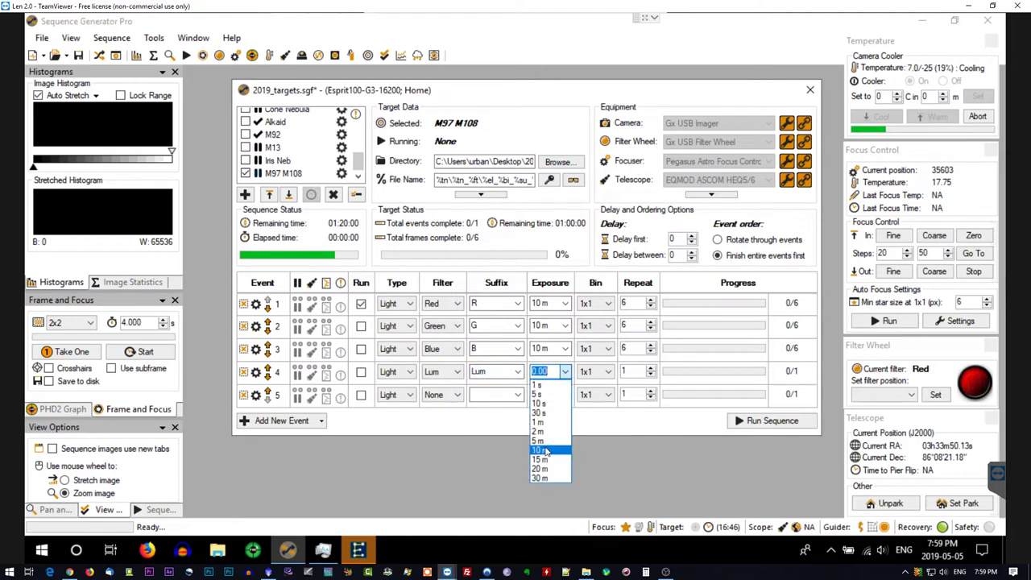
pyautogui.click(545, 451)
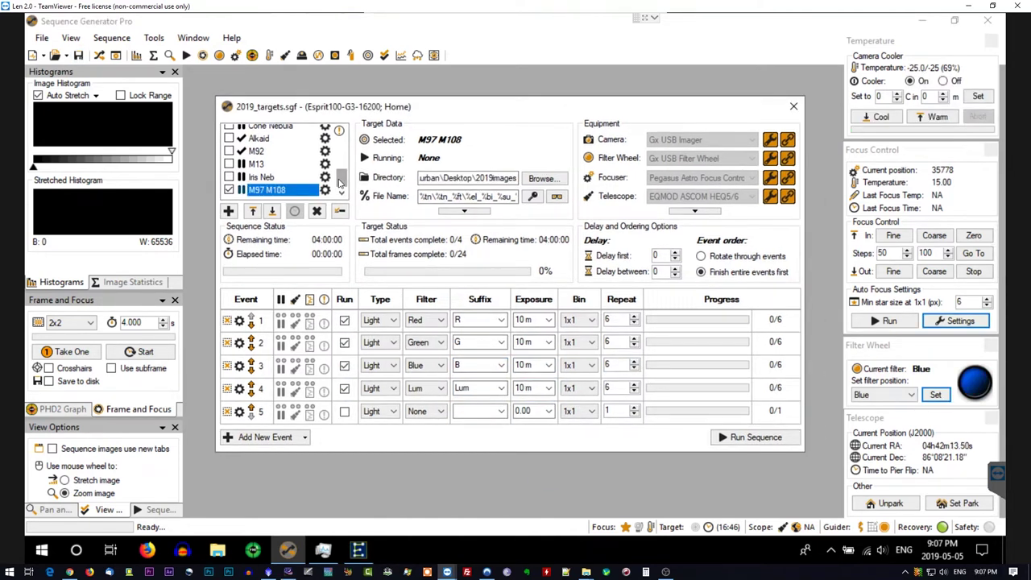
# Select the Capella target in the target list and bring up its actions menu.
pyautogui.moveTo(341, 182); pyautogui.dragTo(342, 146)
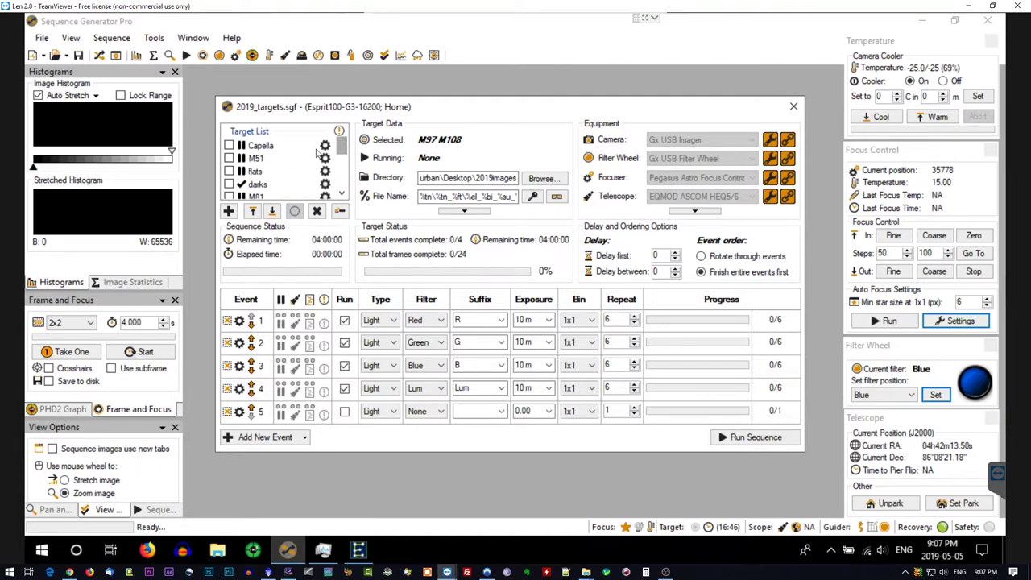
pyautogui.click(262, 146)
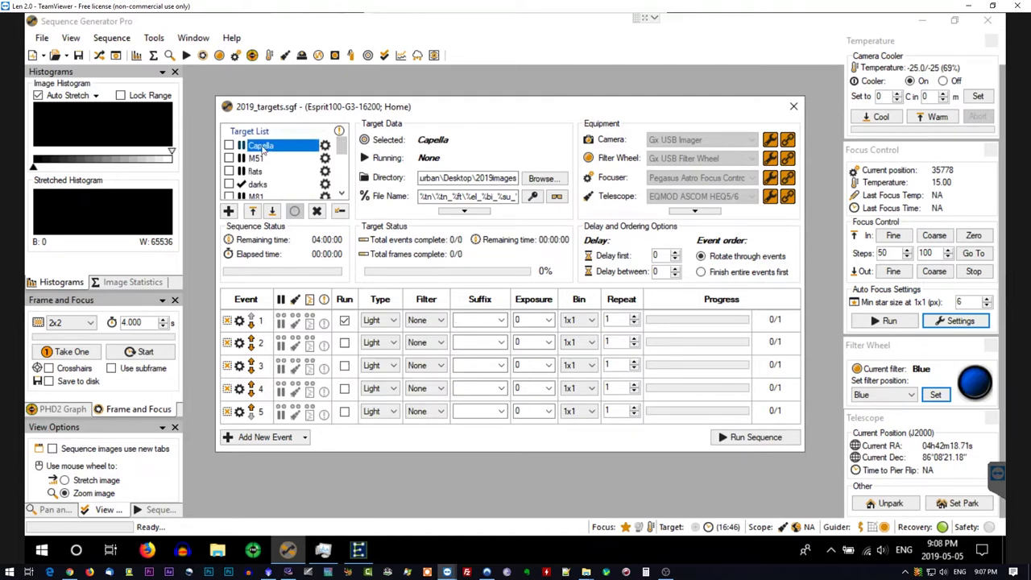
pyautogui.rightClick(263, 148)
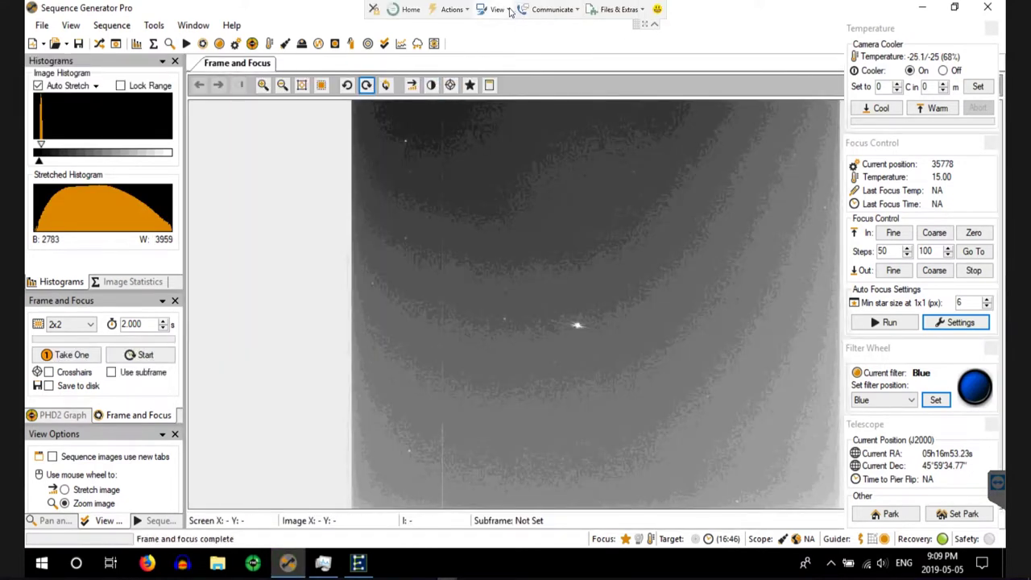
# Set the TeamViewer remote display to Optimize quality.
pyautogui.click(509, 9)
pyautogui.click(471, 40)
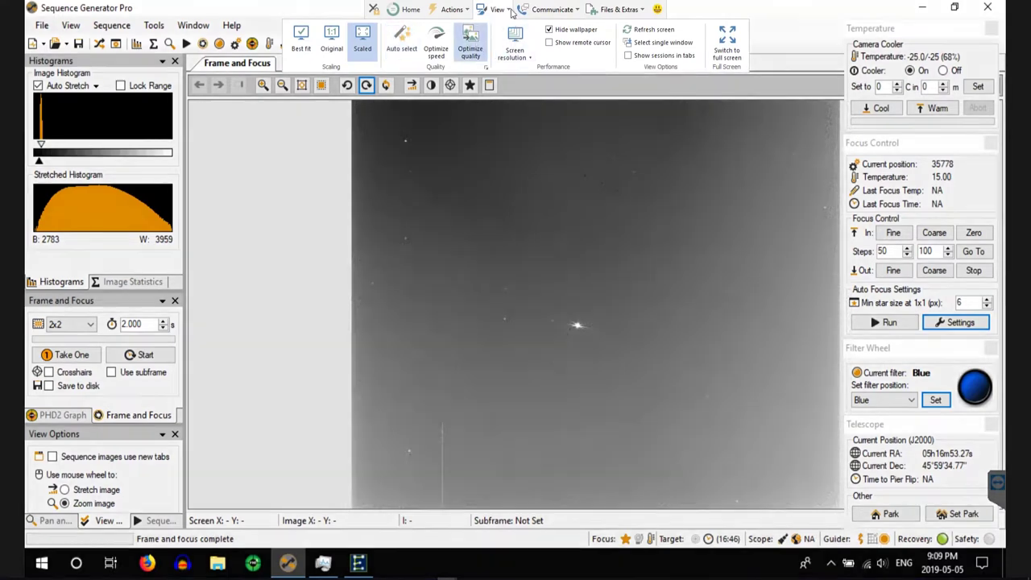
pyautogui.click(509, 10)
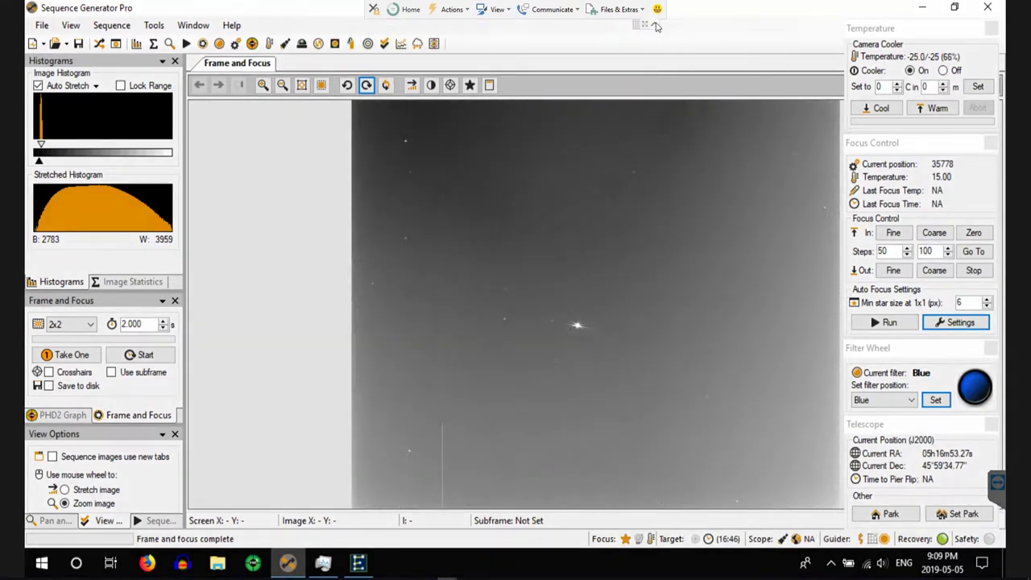
# Zoom into the star image and centre the bright star in the viewer.
pyautogui.scroll(-1, 607, 323)
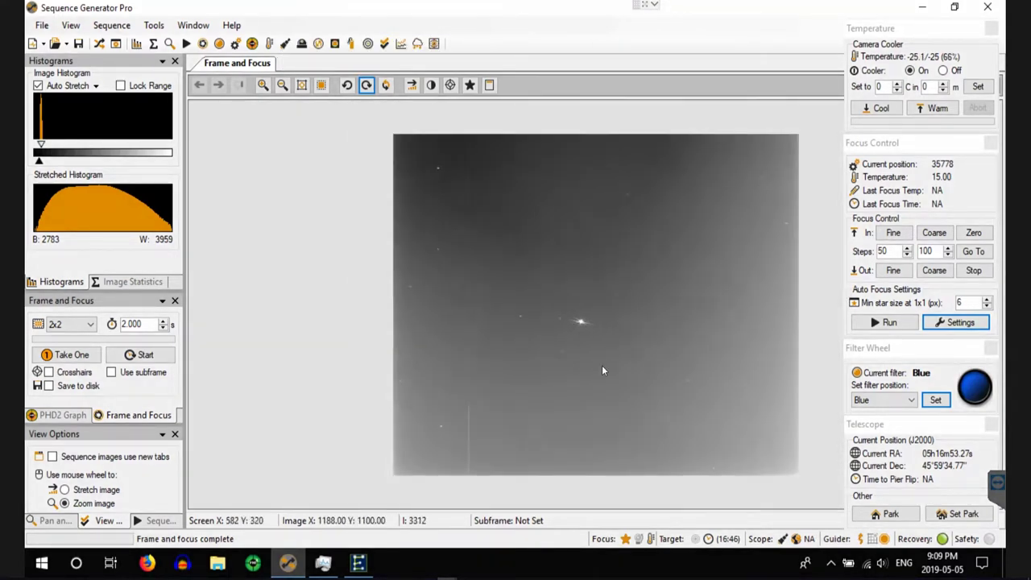
pyautogui.scroll(3, 602, 371)
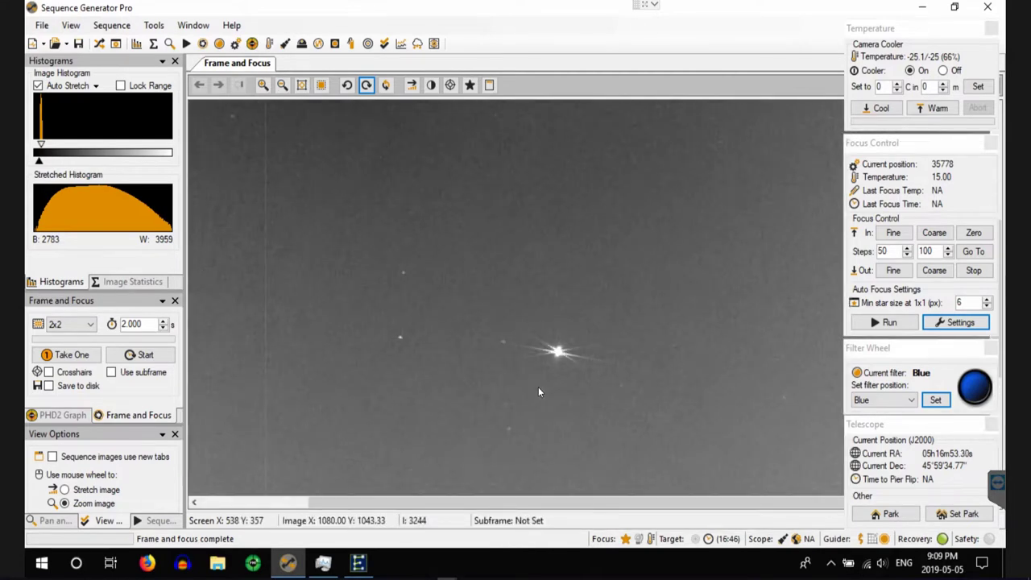
pyautogui.scroll(3, 531, 392)
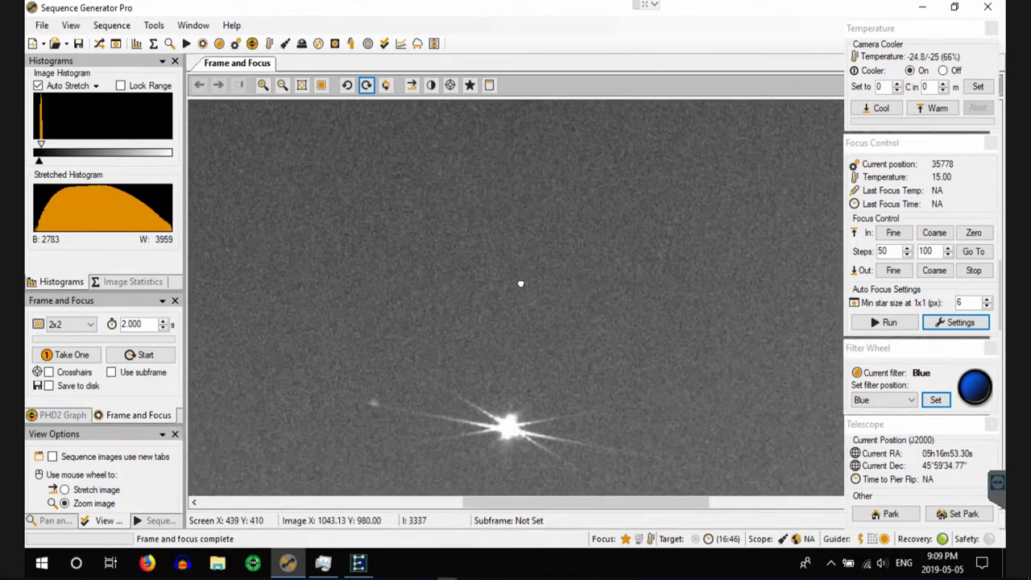
pyautogui.moveTo(521, 283); pyautogui.dragTo(529, 258)
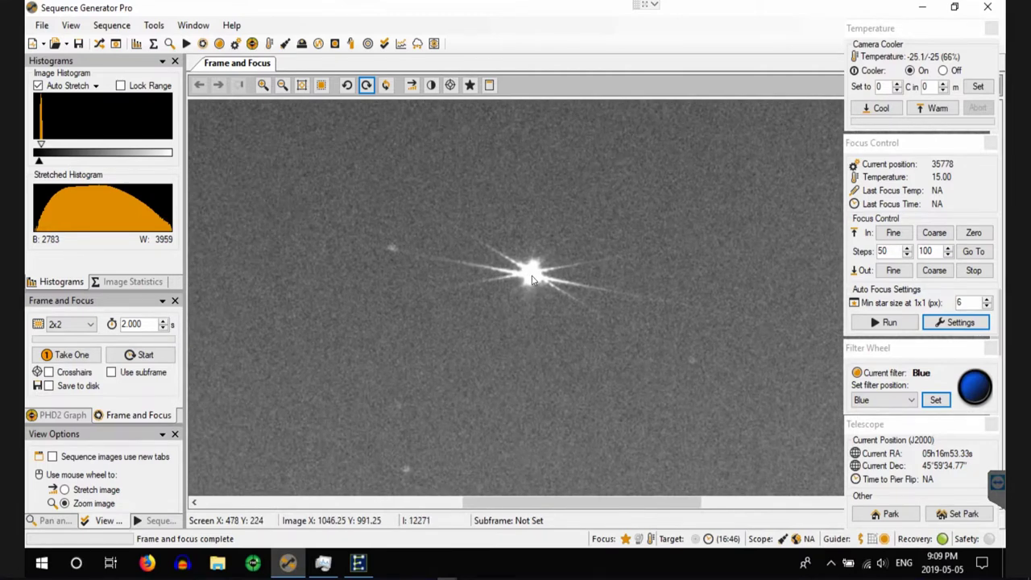
pyautogui.scroll(2, 532, 279)
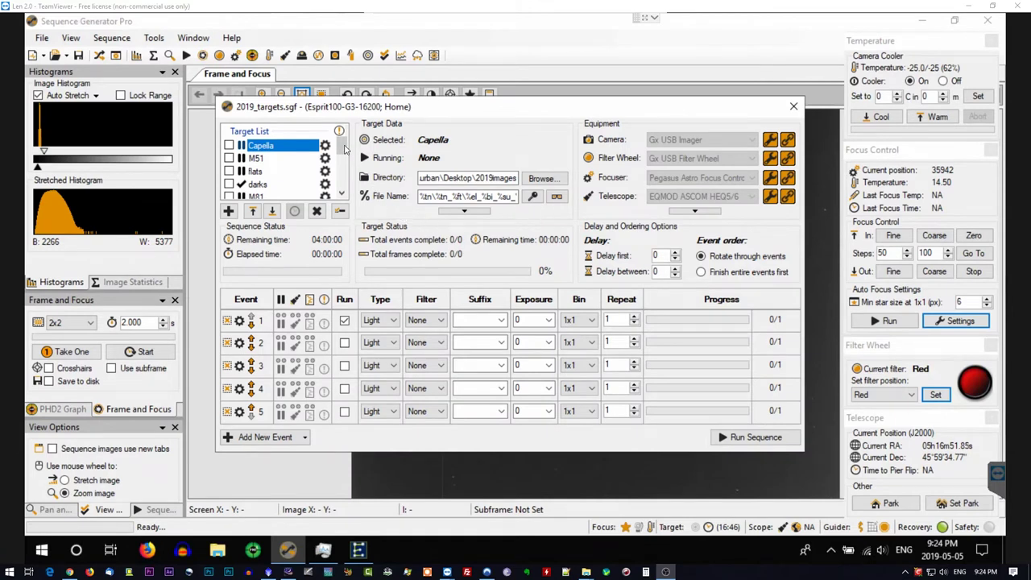
# Slew the telescope to M97 M108 (RA 11h13m06.08s, Dec 55°19'55.23").
pyautogui.scroll(-5, 345, 148)
pyautogui.click(266, 190)
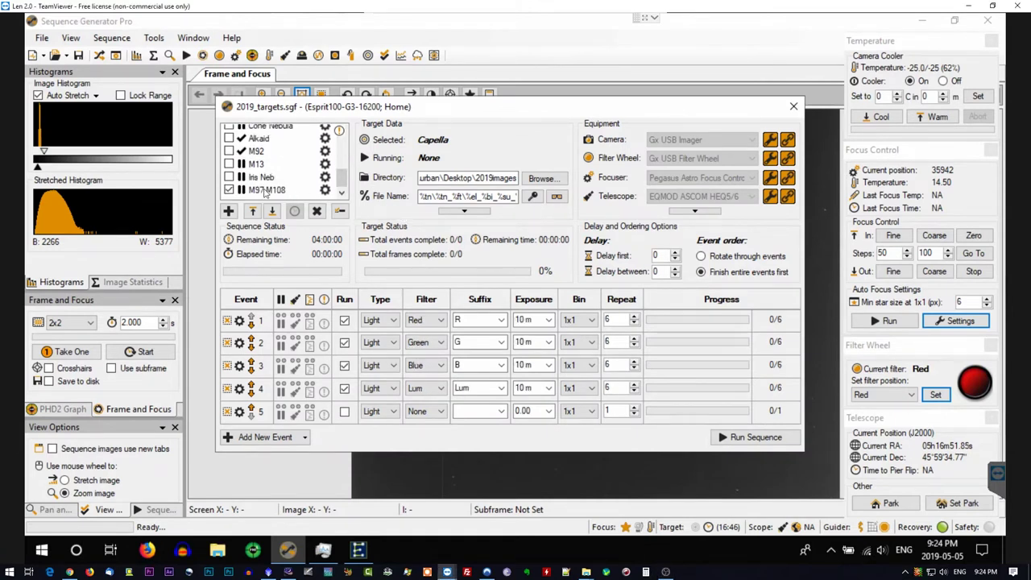
pyautogui.click(266, 190)
pyautogui.rightClick(266, 191)
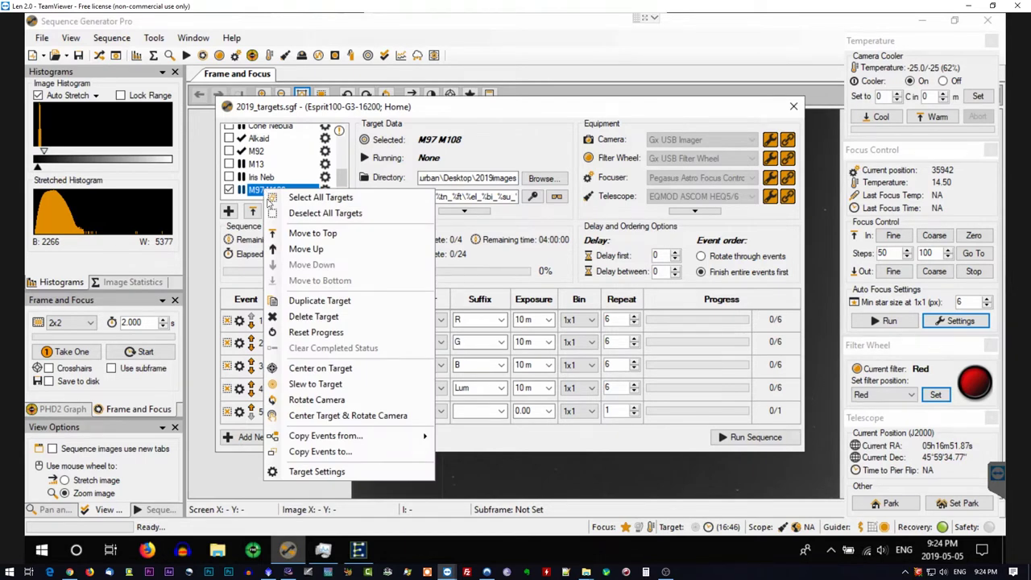
pyautogui.click(338, 384)
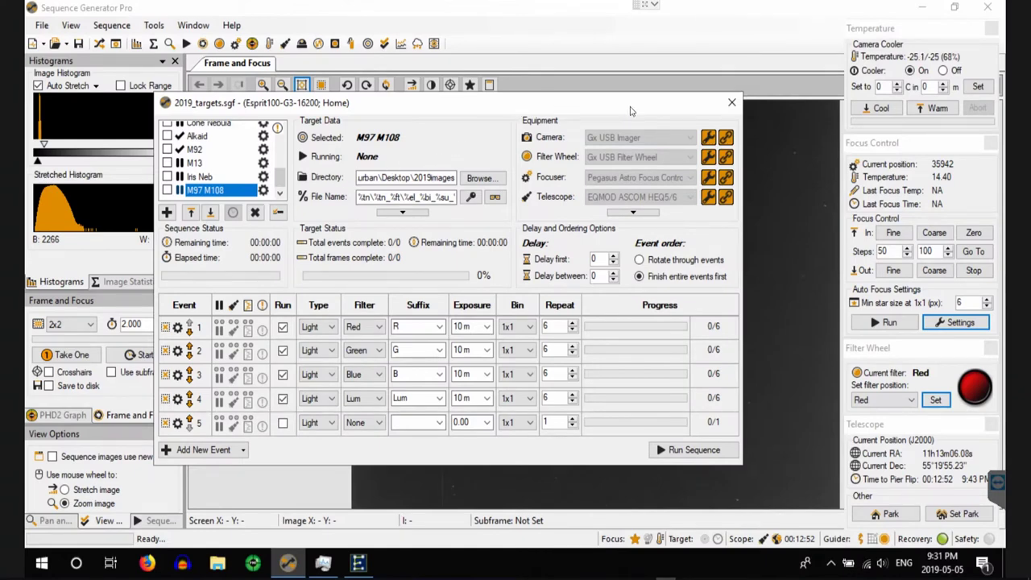
# Close the sequence editor, minimize EQMOD, and set the Frame and Focus exposure to 5 seconds.
pyautogui.click(732, 104)
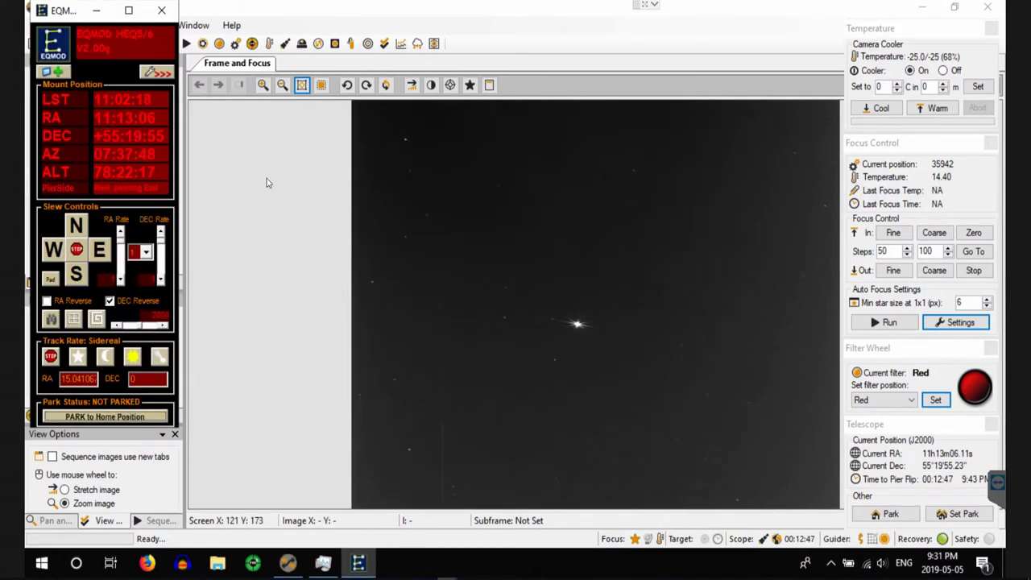
pyautogui.click(96, 10)
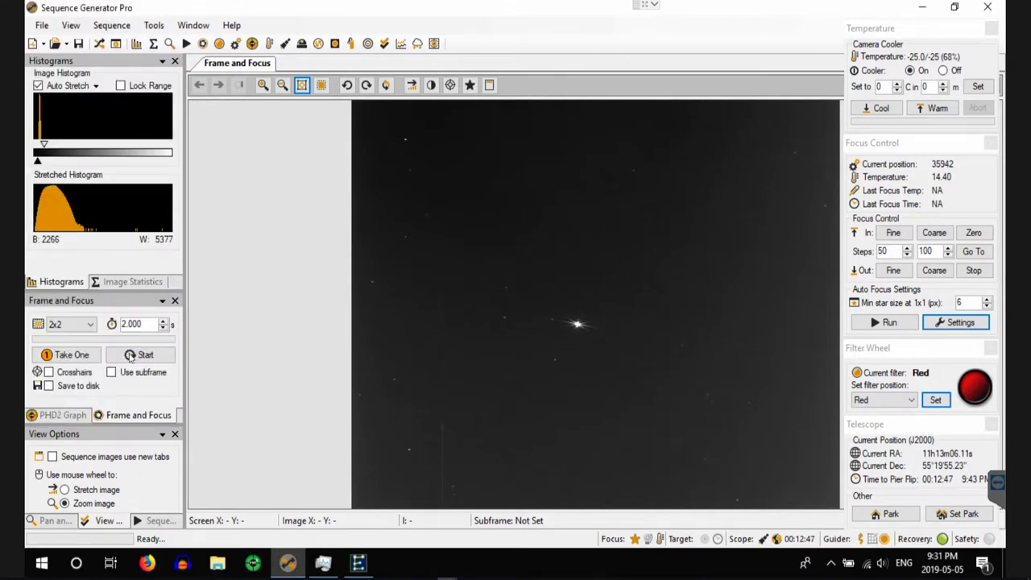
pyautogui.click(165, 321)
pyautogui.click(165, 322)
pyautogui.click(165, 321)
# Take one 5-second test frame, then reopen the 2019_targets sequence.
pyautogui.click(71, 355)
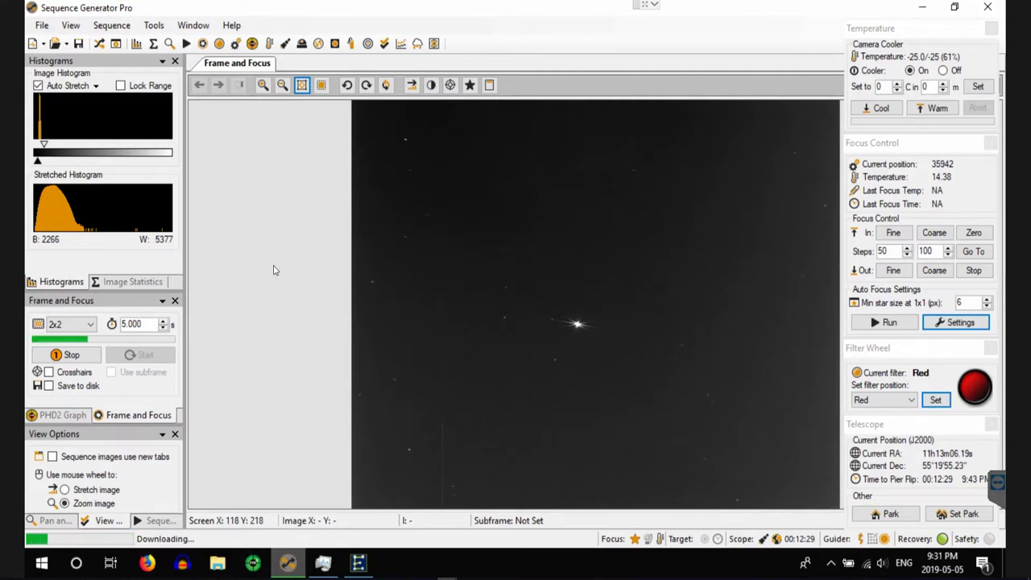
pyautogui.rightClick(271, 259)
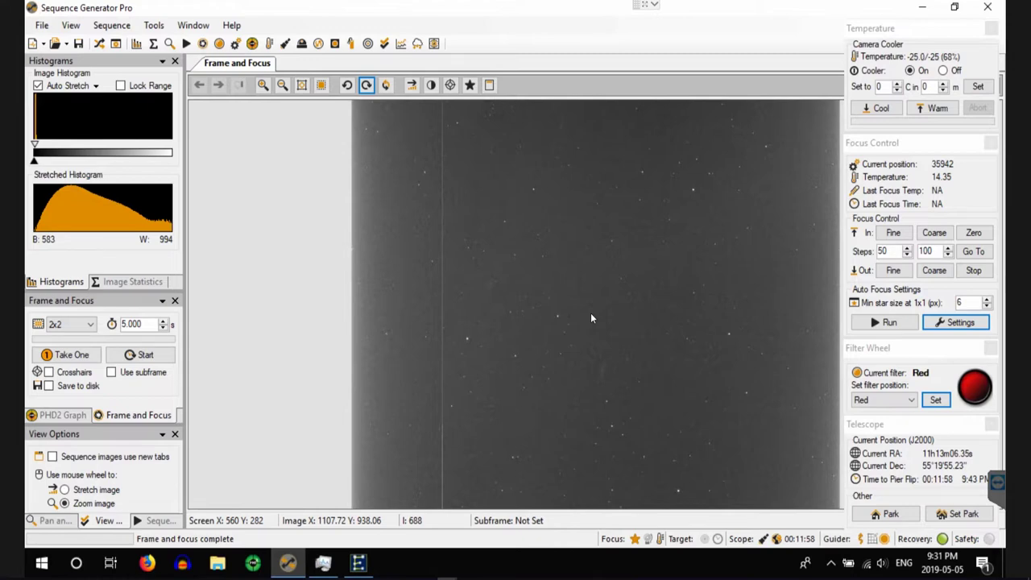
pyautogui.click(99, 44)
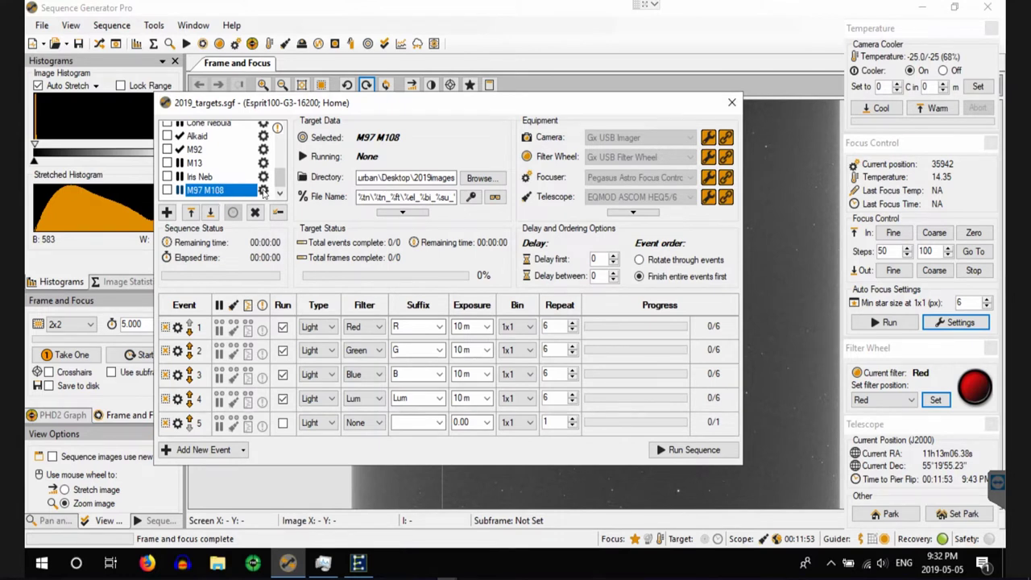
# Confirm M97 M108's target settings and enable it in the sequence.
pyautogui.click(263, 191)
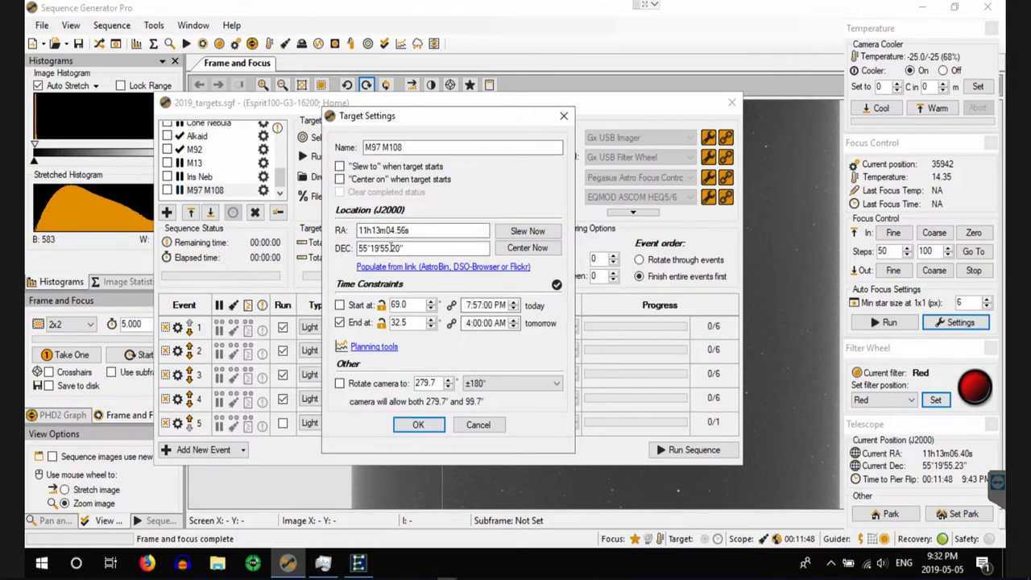
pyautogui.click(415, 427)
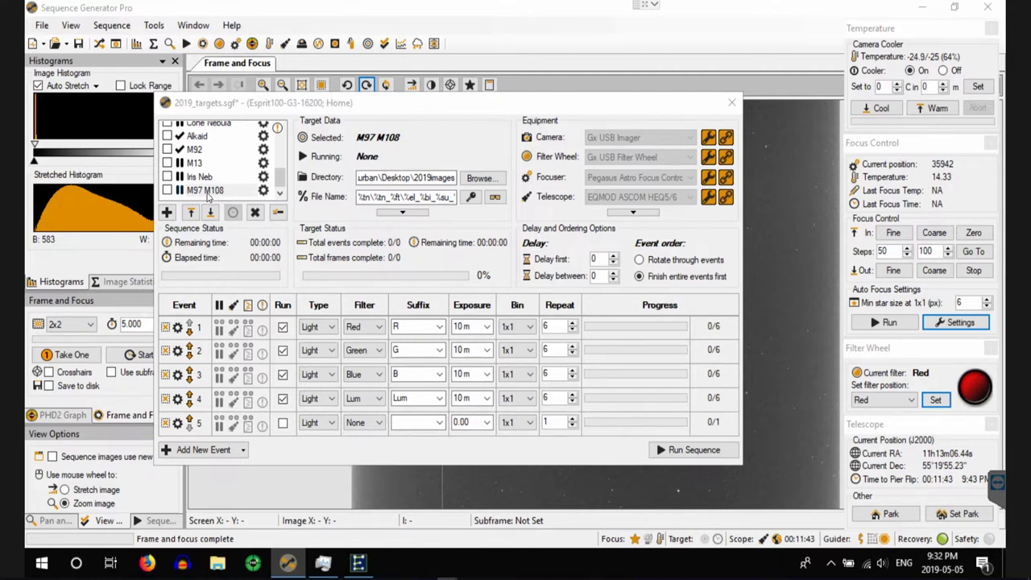
pyautogui.click(167, 190)
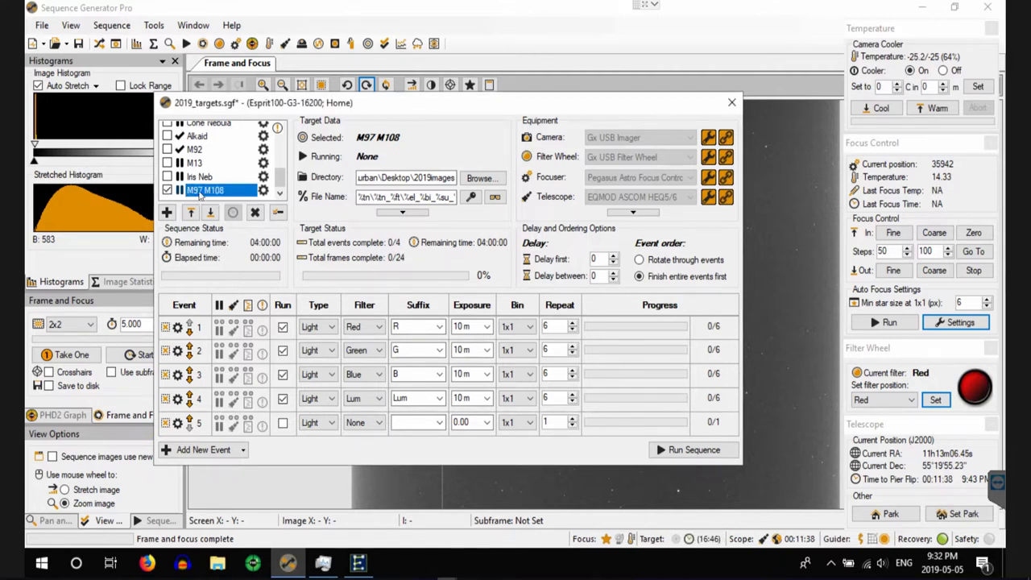
# Start centring the telescope on M97 M108 via plate solving.
pyautogui.rightClick(202, 195)
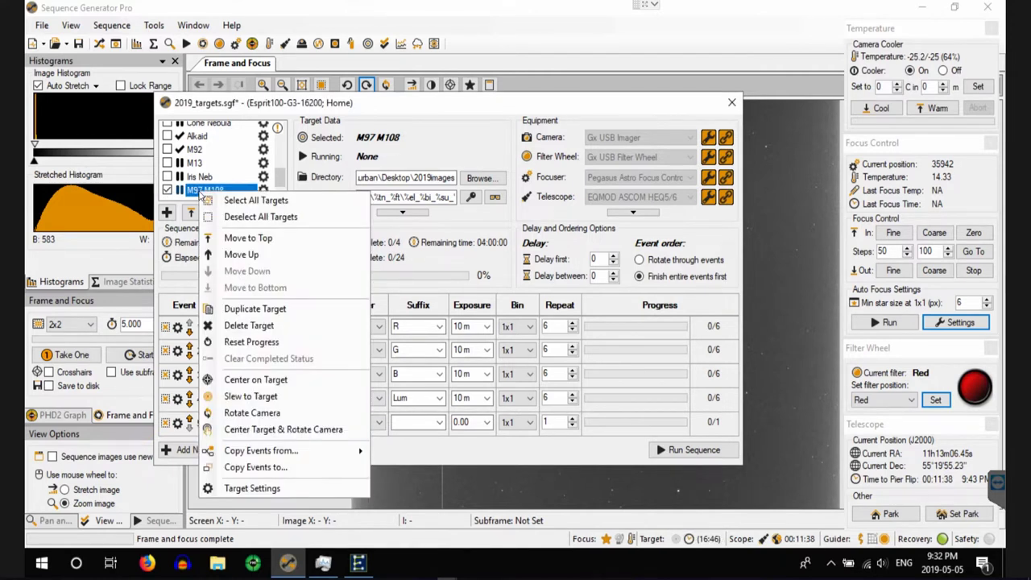
pyautogui.click(250, 381)
pyautogui.click(491, 314)
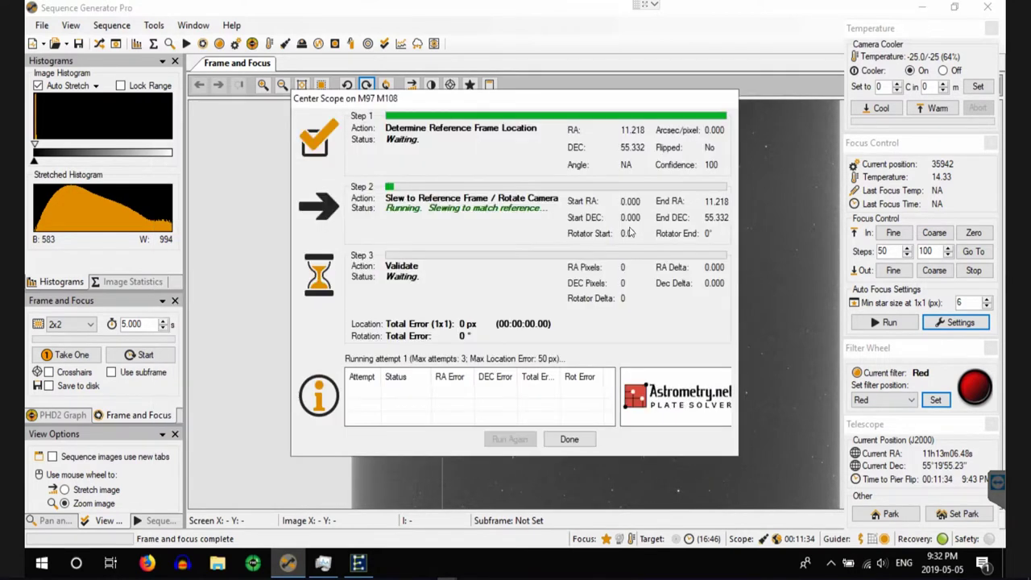
# Let the M97 M108 plate solve succeed at 24 px error, then dismiss the centering results.
pyautogui.moveTo(630, 106); pyautogui.dragTo(374, 115)
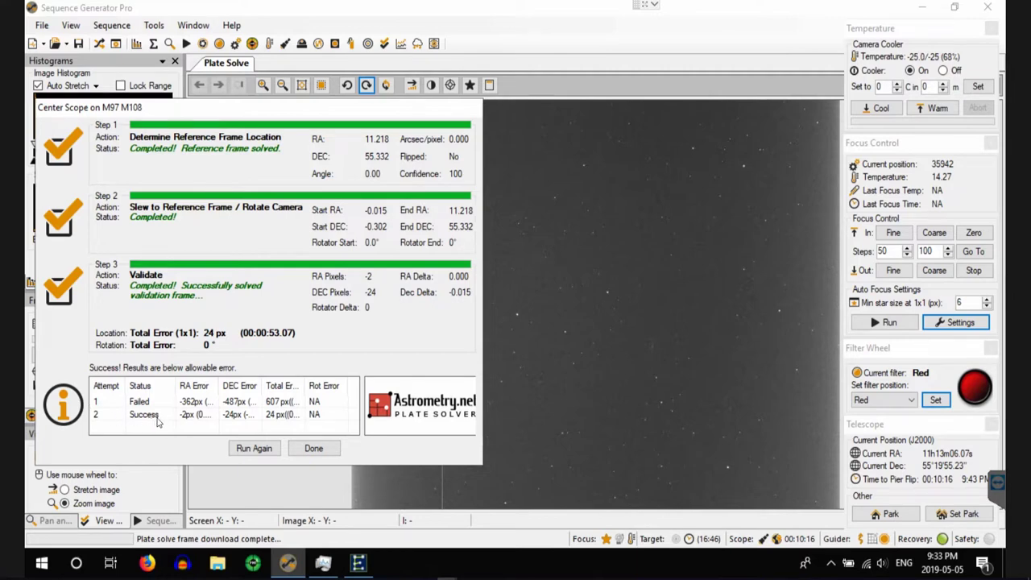
pyautogui.click(313, 448)
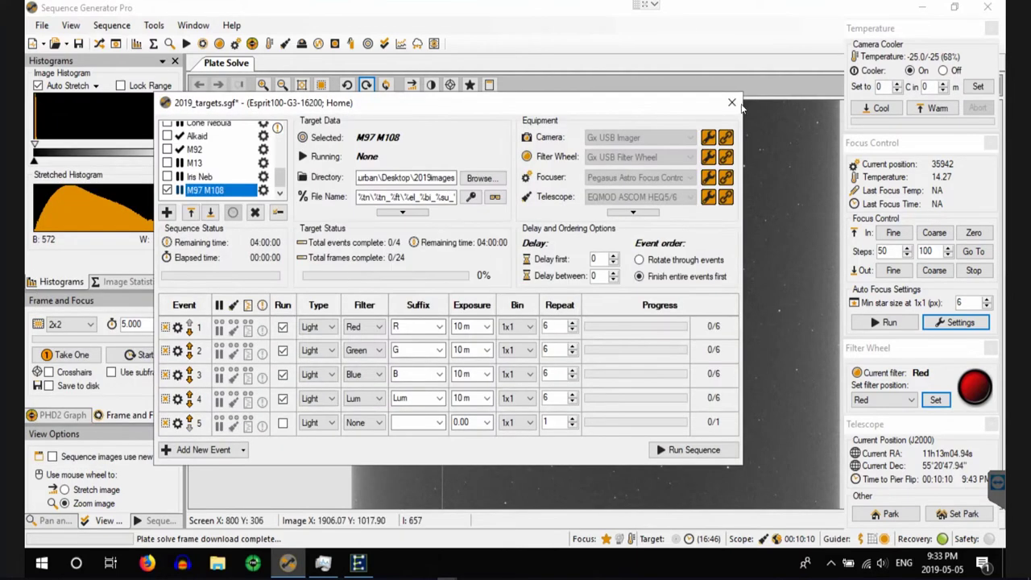
# Close the sequence editor and bring PHD2 Guiding to the front.
pyautogui.click(732, 102)
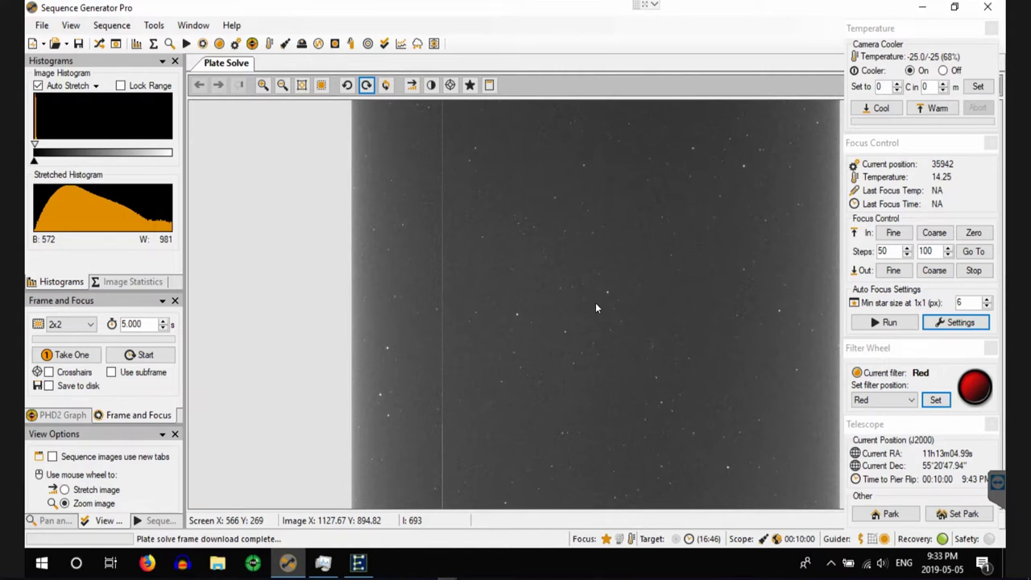
pyautogui.click(253, 566)
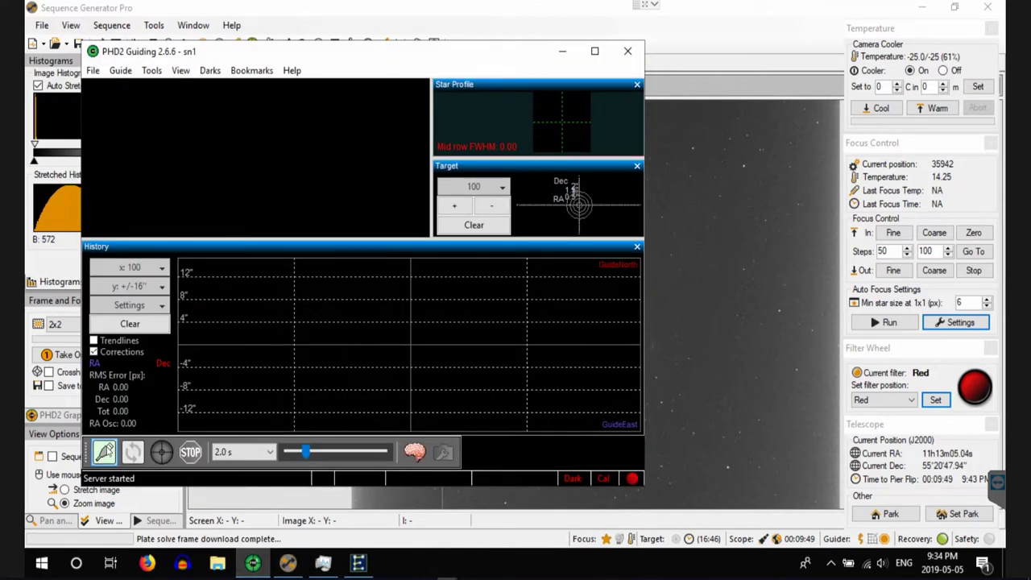
# Connect all PHD2 equipment, loop exposures, auto-select a star, start guiding, then minimize PHD2.
pyautogui.click(104, 452)
pyautogui.click(325, 377)
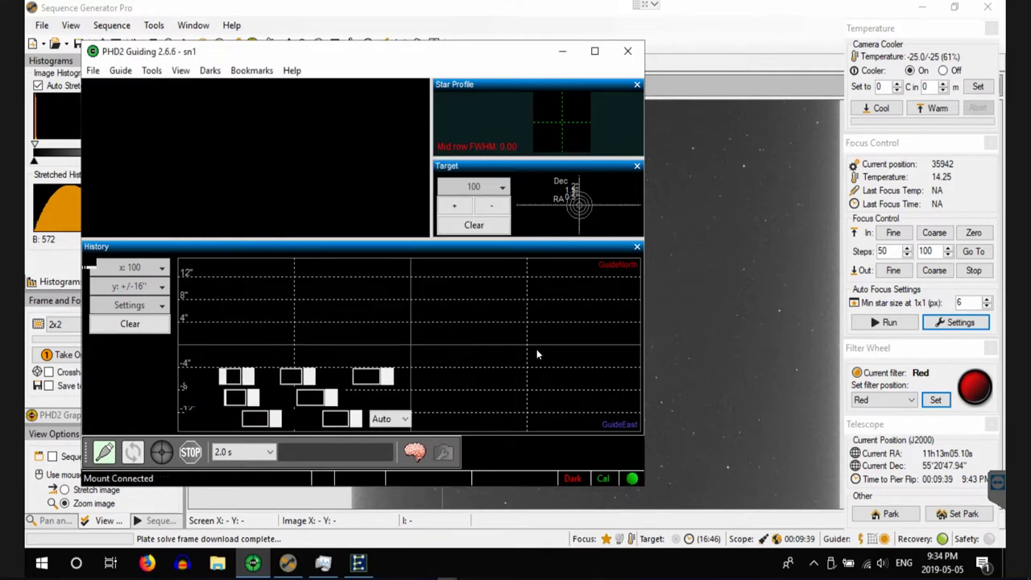
pyautogui.click(133, 451)
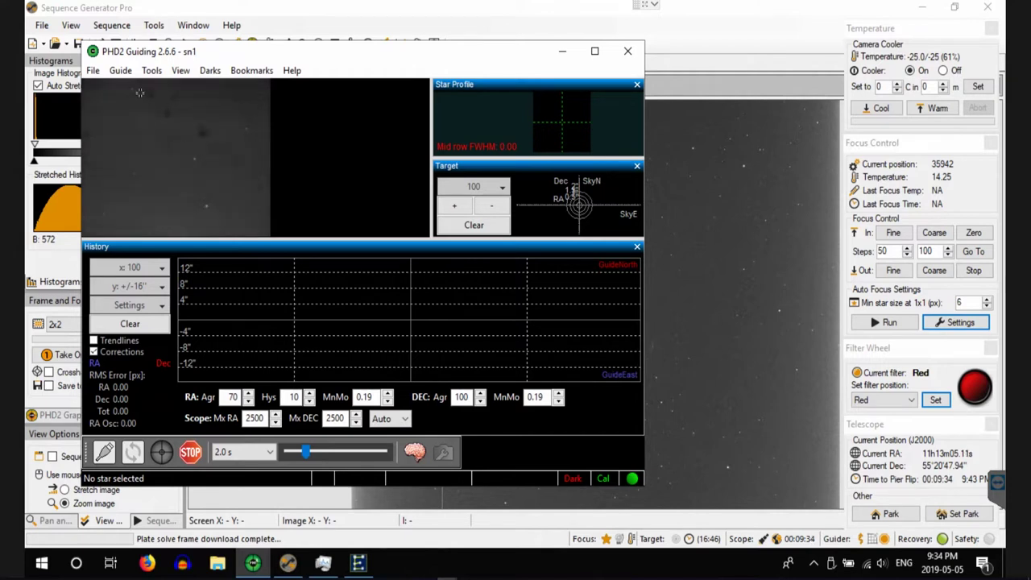
pyautogui.click(151, 71)
pyautogui.click(166, 104)
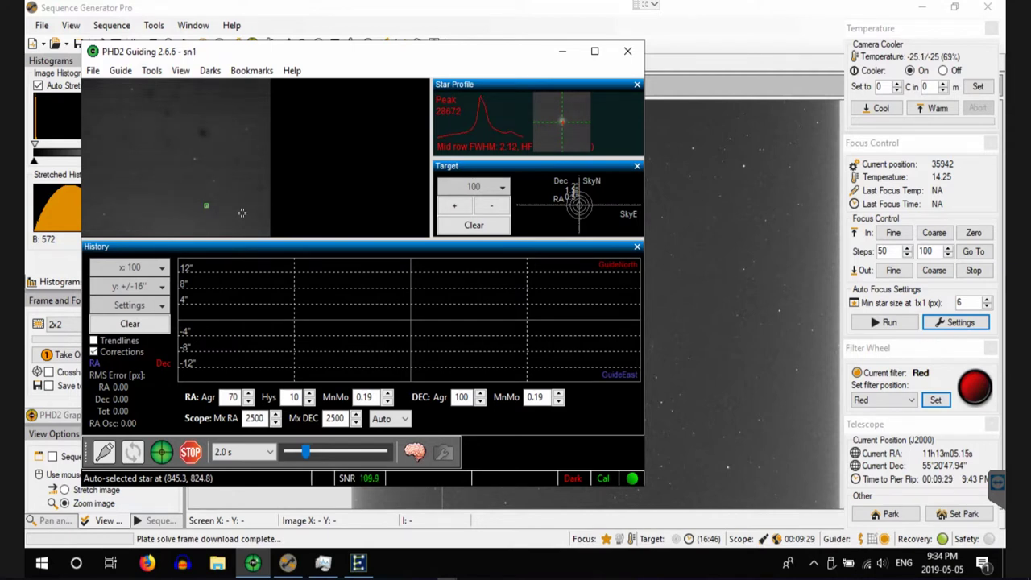
pyautogui.click(160, 455)
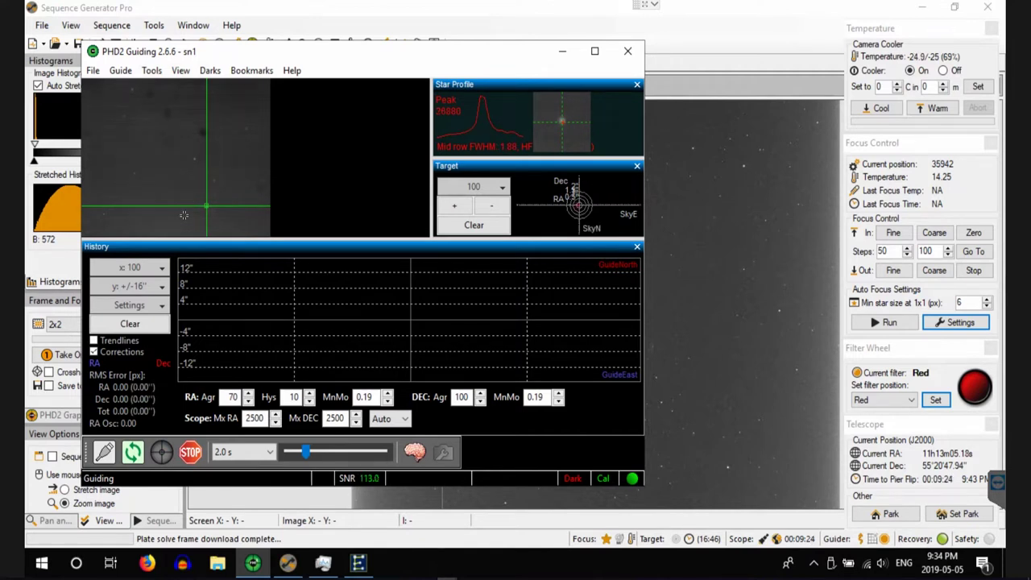
pyautogui.click(562, 51)
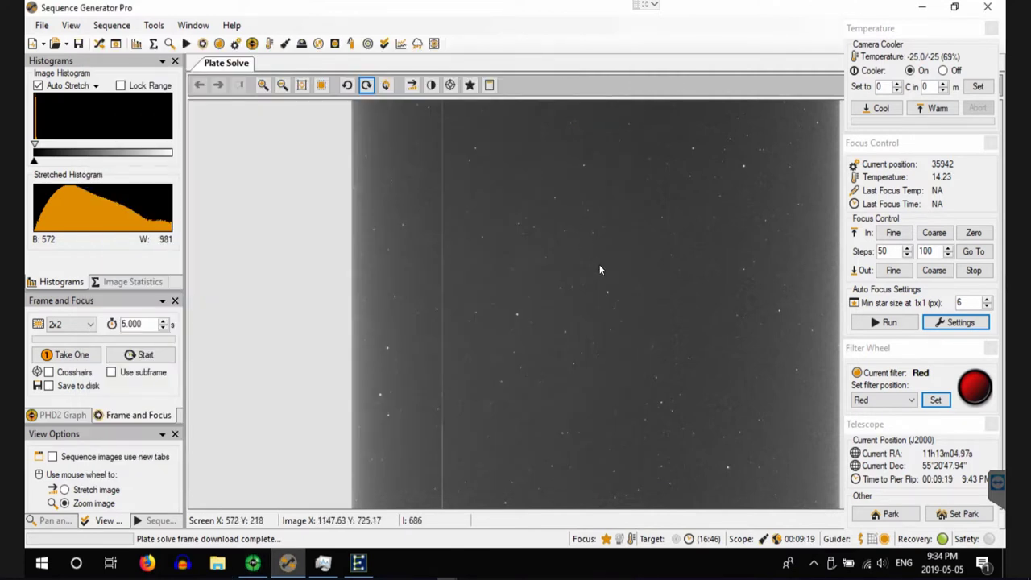
# Open the sequence editor and its Auto Focus Settings (refocus every 1.0° and on filter change).
pyautogui.click(98, 44)
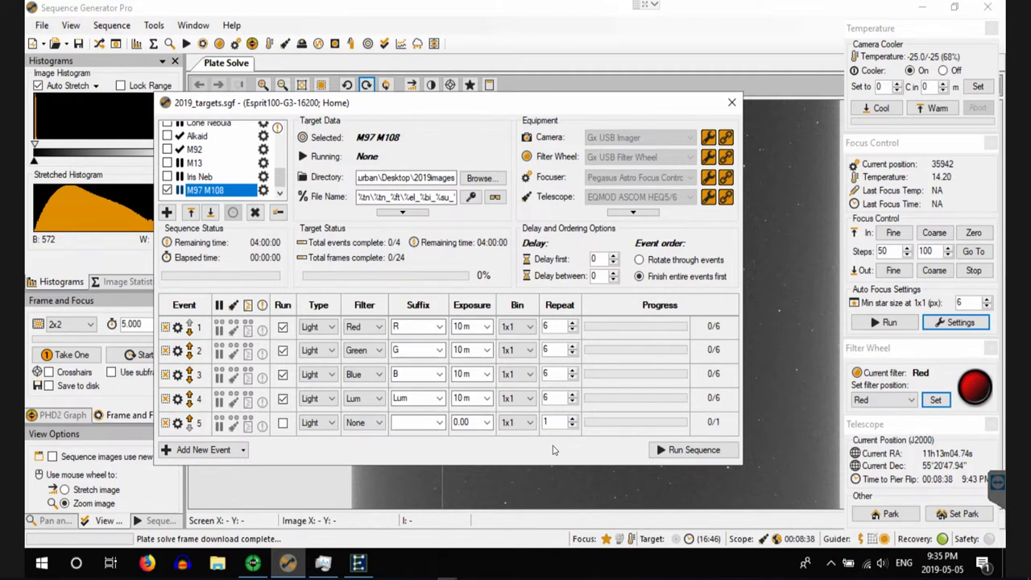
pyautogui.click(955, 324)
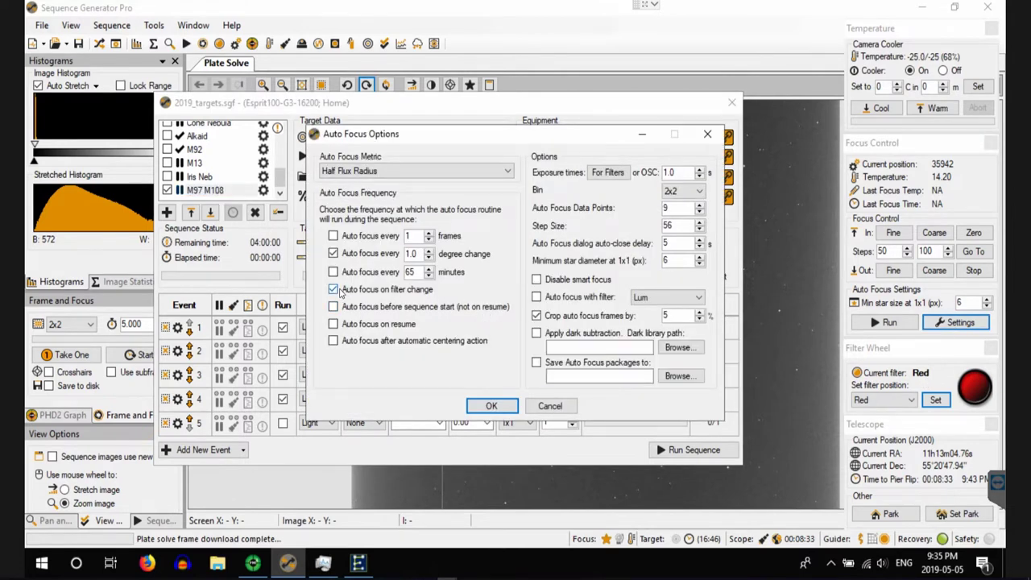
# Turn off autofocus on filter change and confirm the Auto Focus Options.
pyautogui.click(333, 290)
pyautogui.click(492, 406)
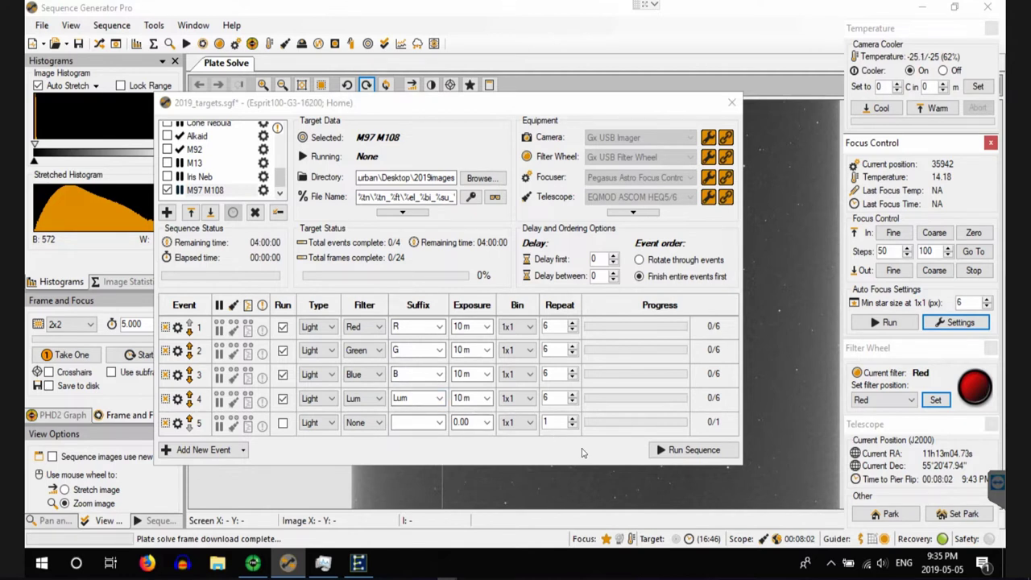
# Run the M97 M108 sequence, triggering the auto-centering-off warning.
pyautogui.click(717, 451)
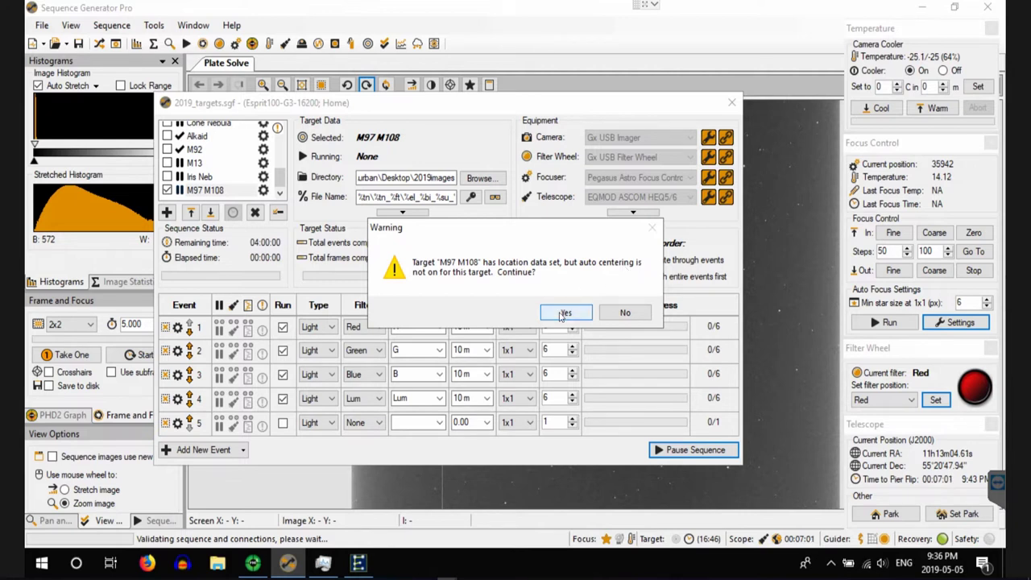
# Continue the sequence without auto centering and close the sequence window to view frames.
pyautogui.click(564, 314)
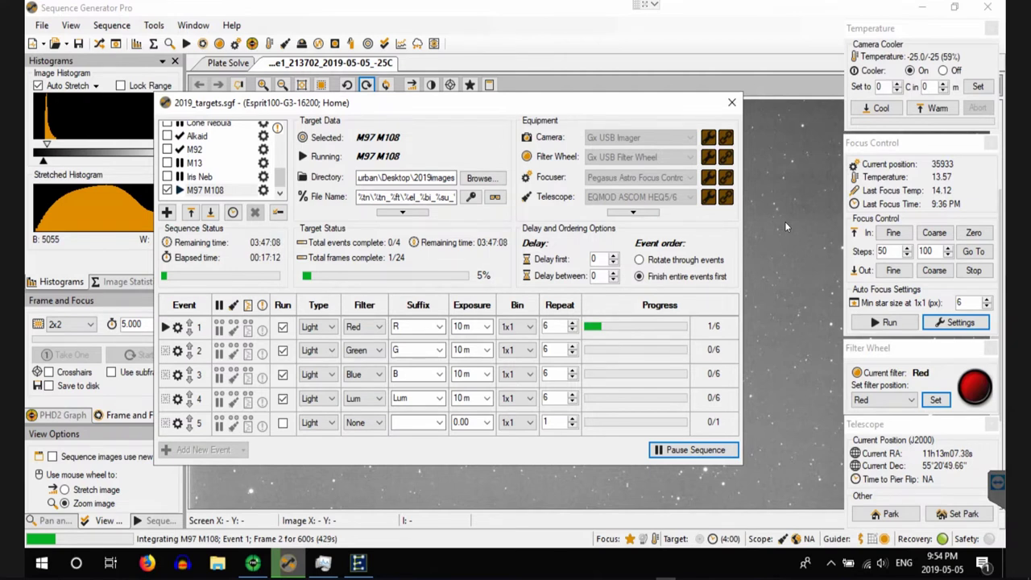
pyautogui.click(734, 102)
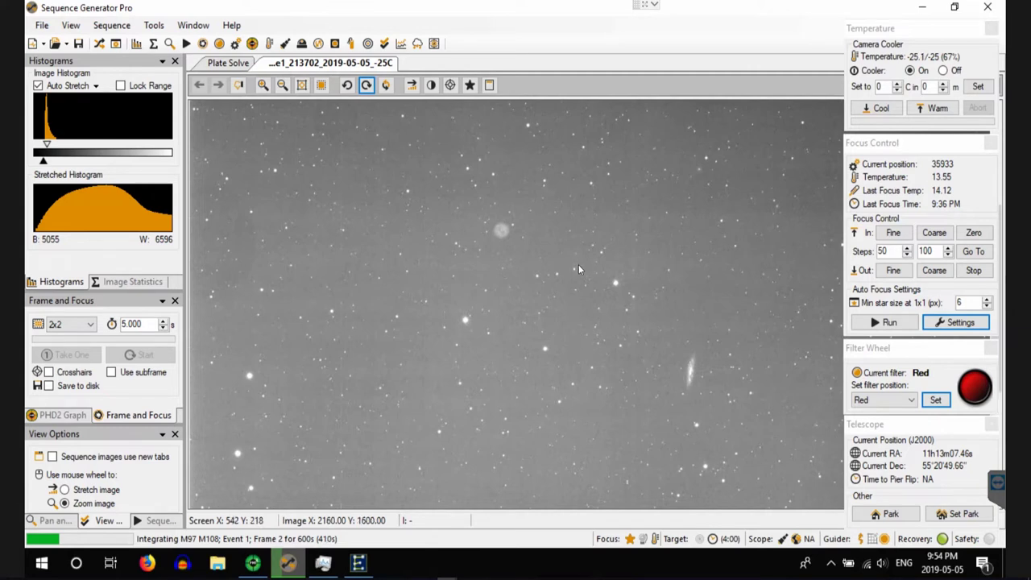
# Zoom into the current frame to inspect the Owl Nebula and M108.
pyautogui.scroll(1, 578, 266)
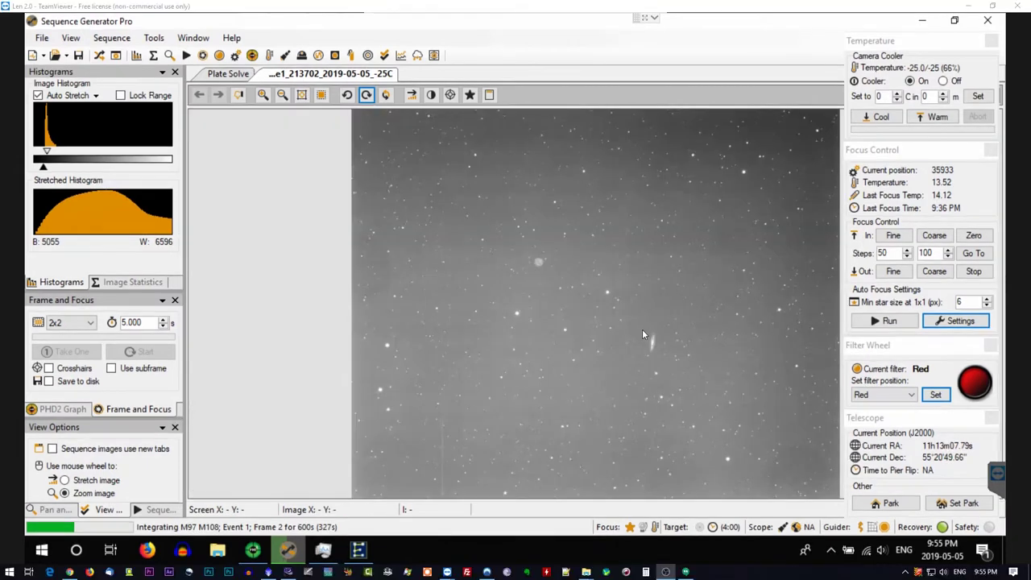
# Bring PHD2 Guiding to the front while the M97 M108 imaging keeps running.
pyautogui.click(252, 550)
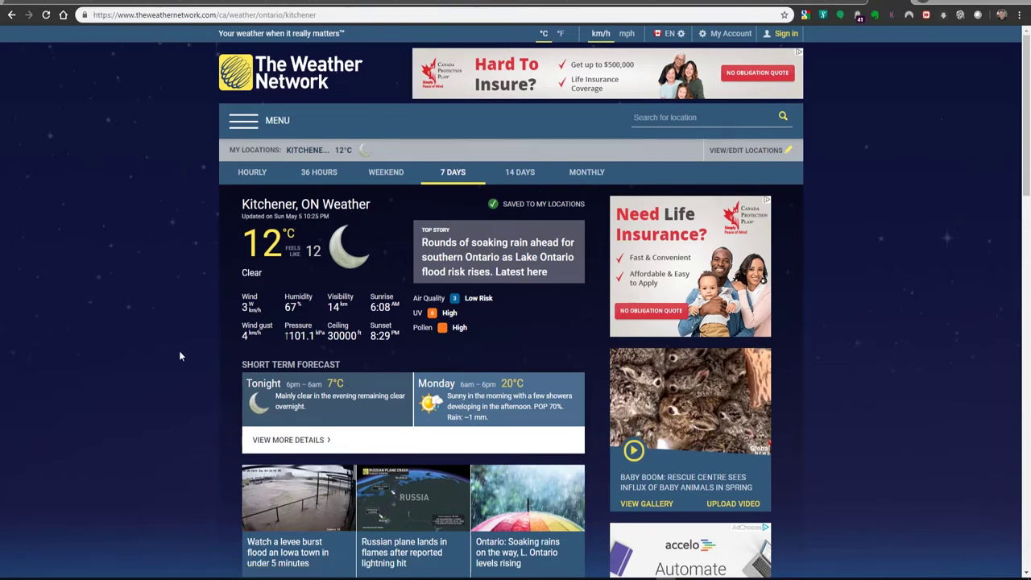
# Scroll past the 7-day forecast and open the Kitchener radar map.
pyautogui.scroll(-4, 179, 355)
pyautogui.scroll(-6, 180, 354)
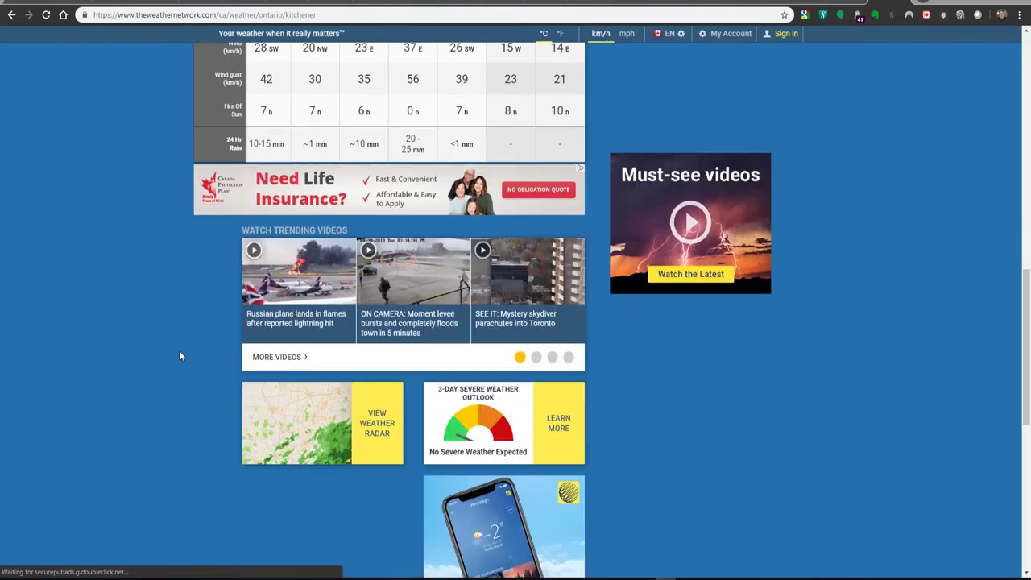
pyautogui.scroll(-2, 179, 350)
pyautogui.click(171, 359)
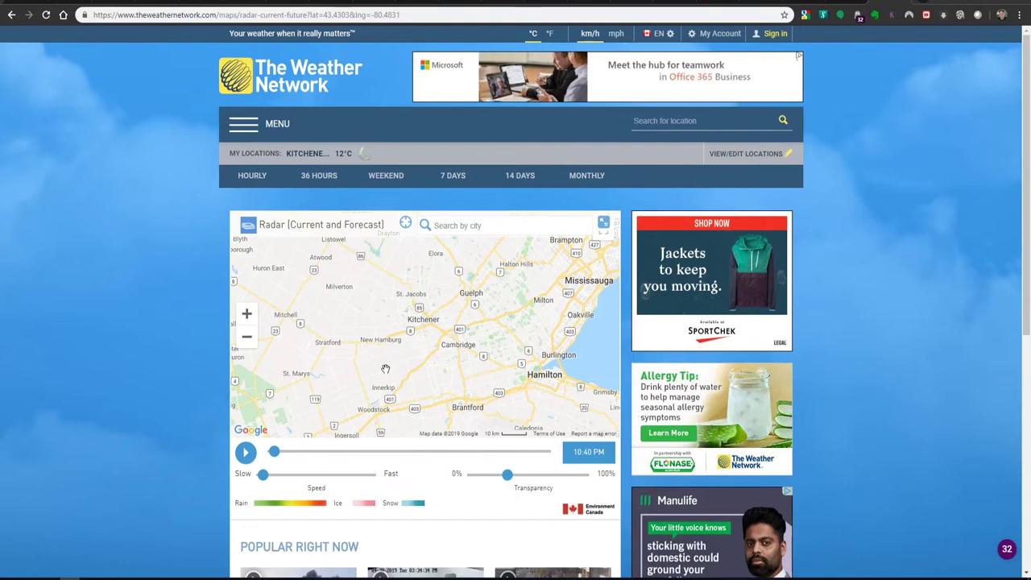
# Zoom the radar map out two levels to take in Lake Erie, then advance it to the 4:40 AM forecast.
pyautogui.click(247, 337)
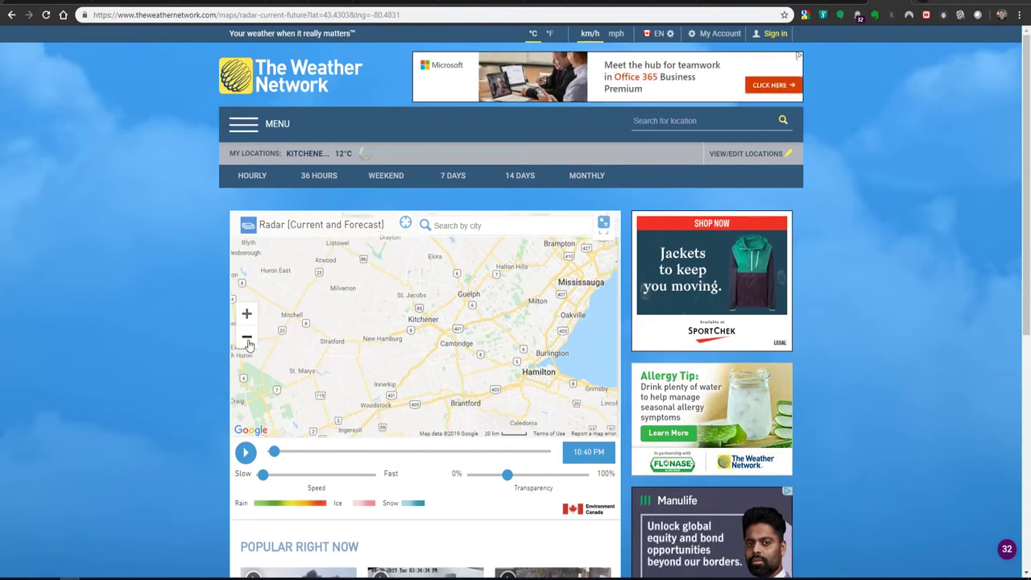
pyautogui.click(247, 337)
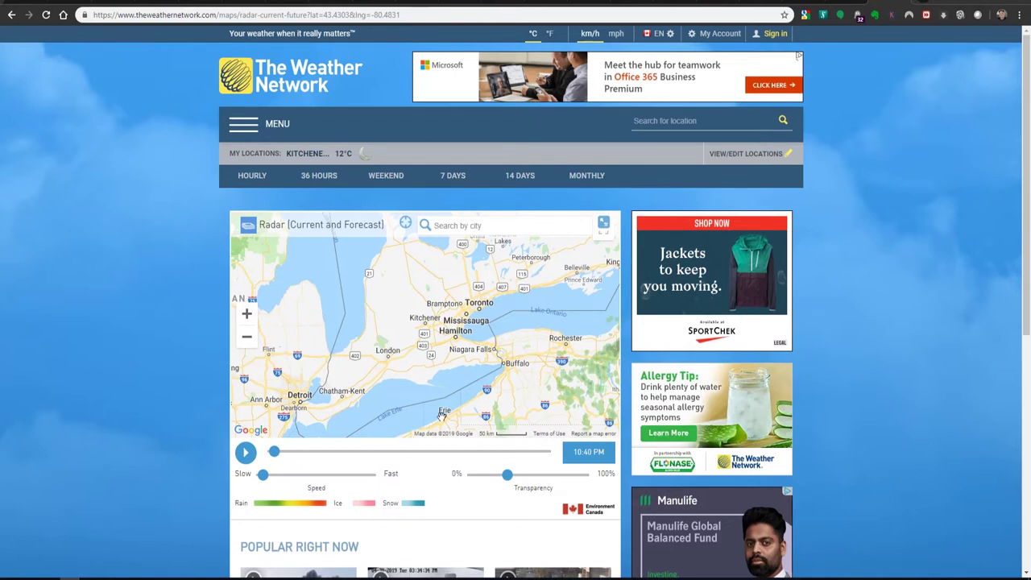
pyautogui.moveTo(275, 454); pyautogui.dragTo(564, 456)
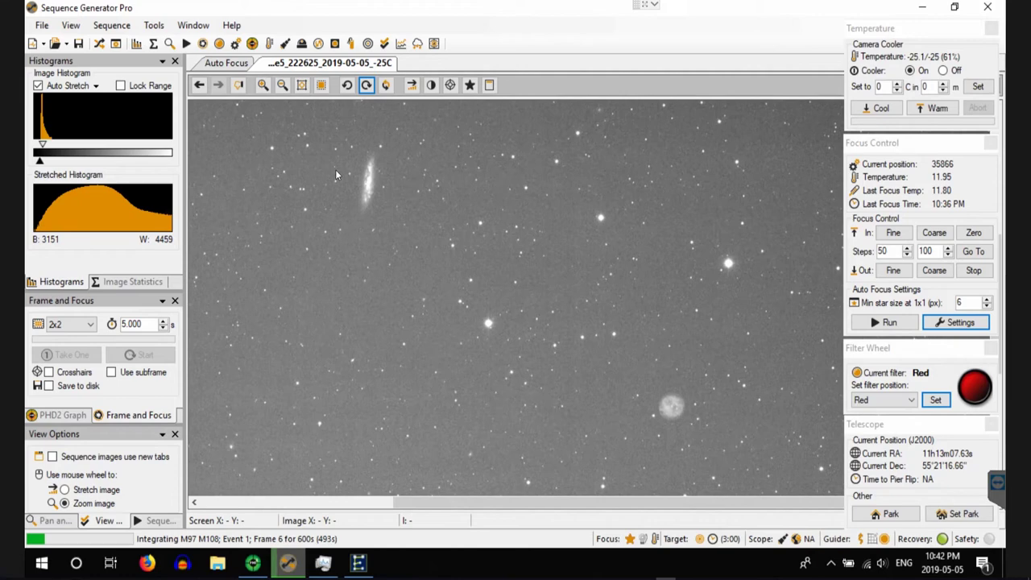
# Bring back the Sequence window to check M97 M108's progress of 5 of 8 red frames.
pyautogui.click(98, 43)
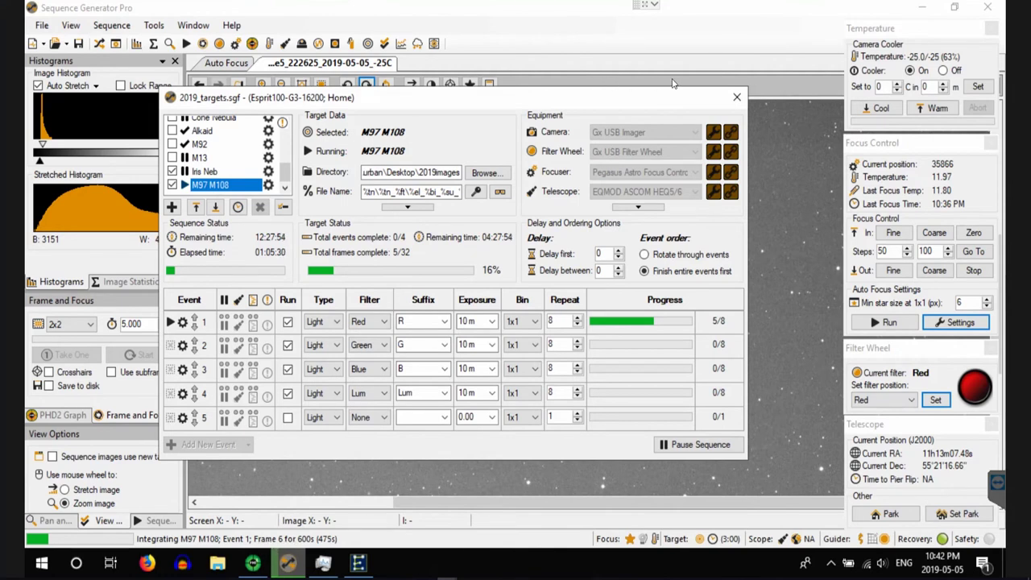
# Give M97 M108 a 3:00 AM tomorrow end time, then display Iris Neb's 600 s RGB-L events.
pyautogui.click(737, 97)
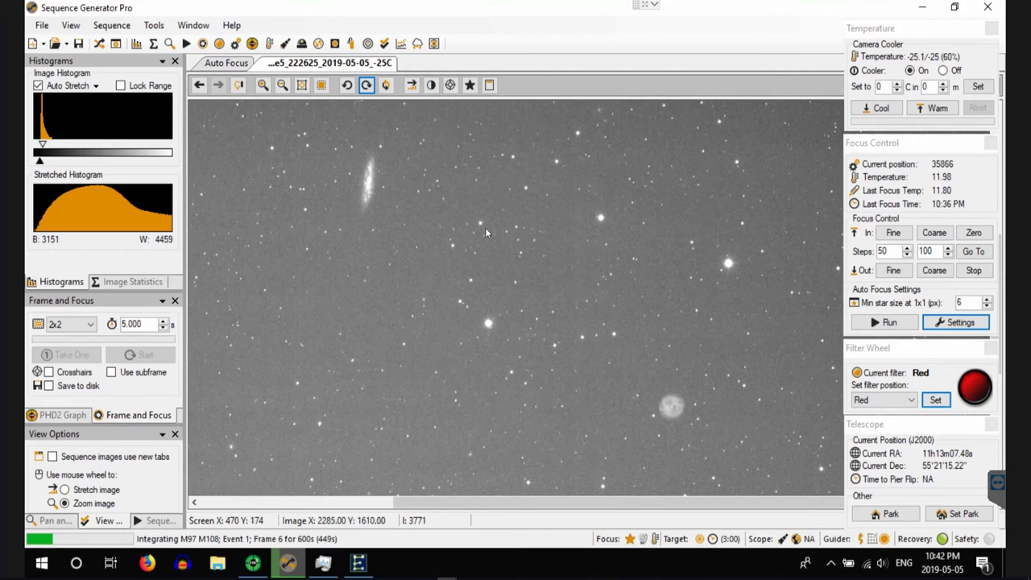
pyautogui.click(99, 43)
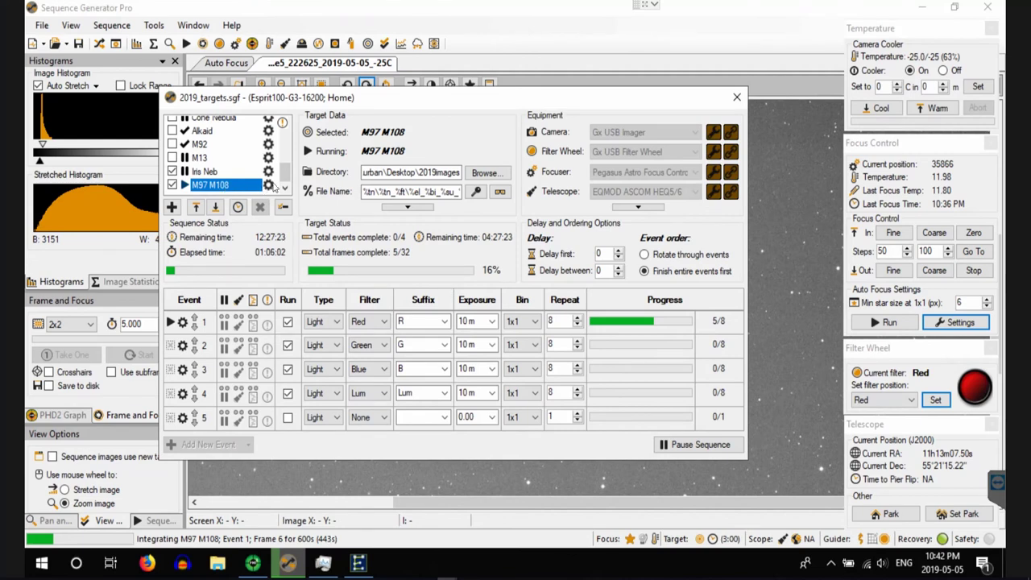
pyautogui.click(271, 185)
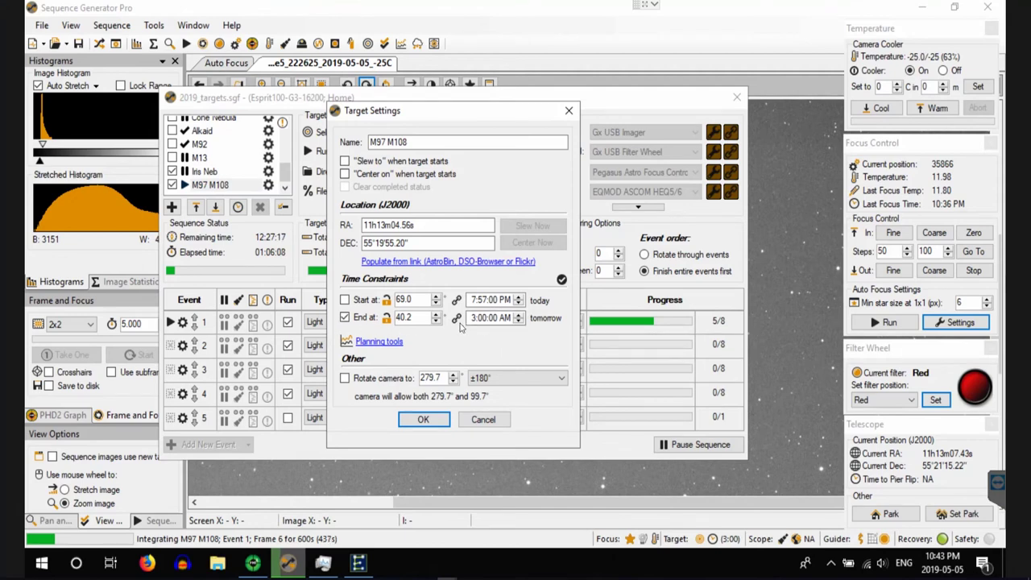
pyautogui.click(423, 419)
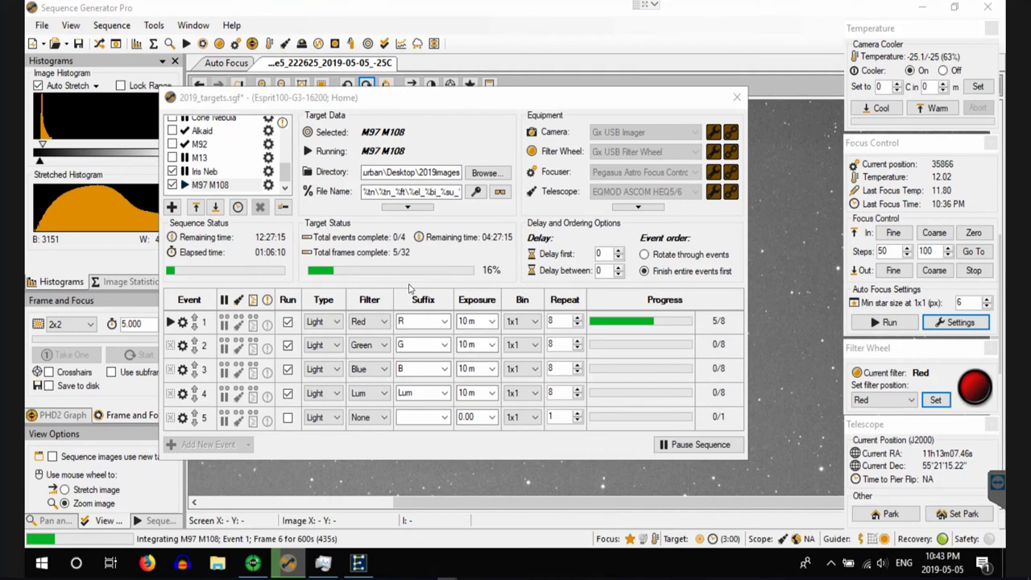
pyautogui.click(204, 172)
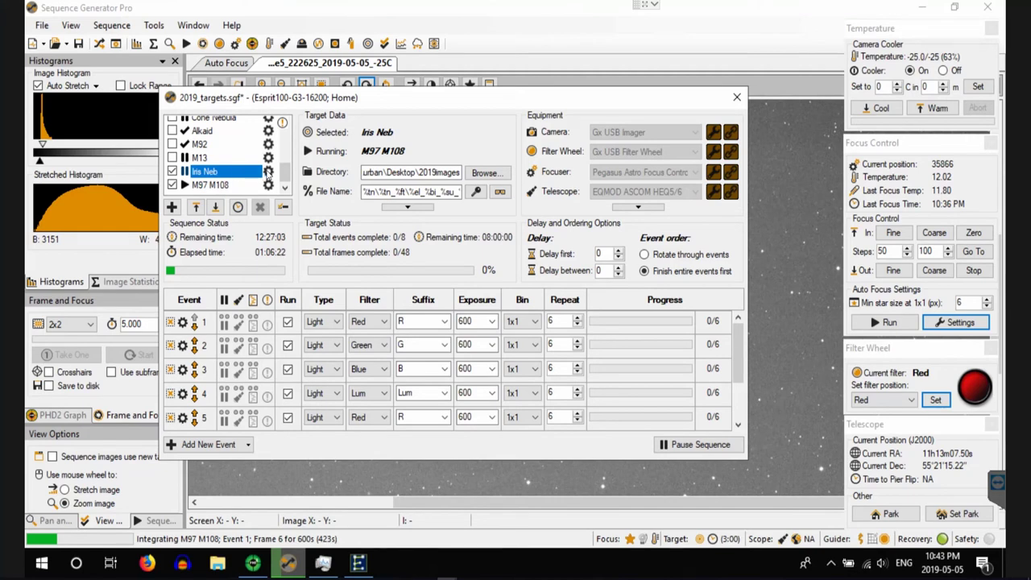
# Schedule Iris Neb from 3:02 AM to 5:30 AM tomorrow with Center on, and save 2019_targets.sgf.
pyautogui.click(269, 172)
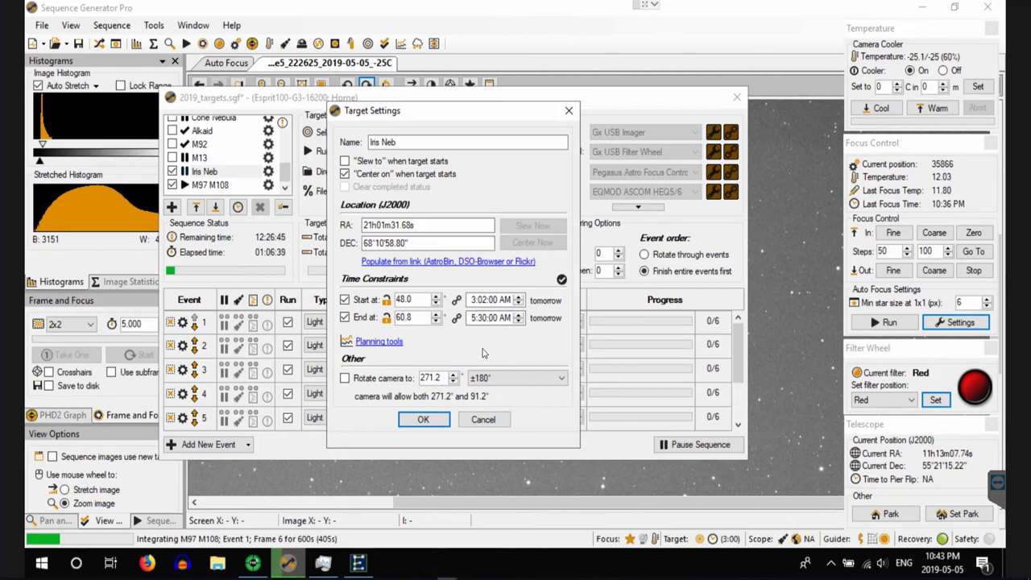
pyautogui.click(424, 420)
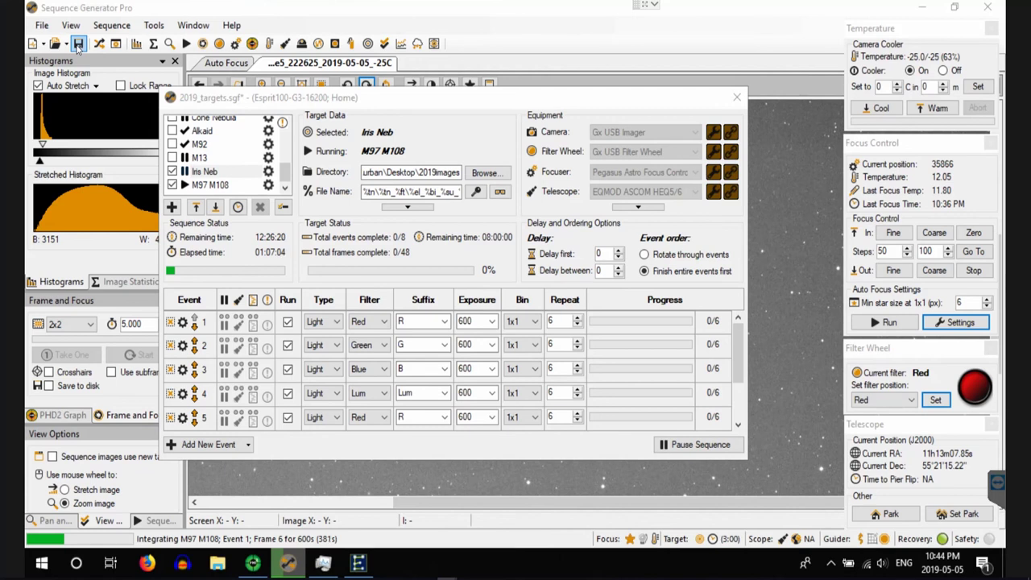
pyautogui.click(77, 44)
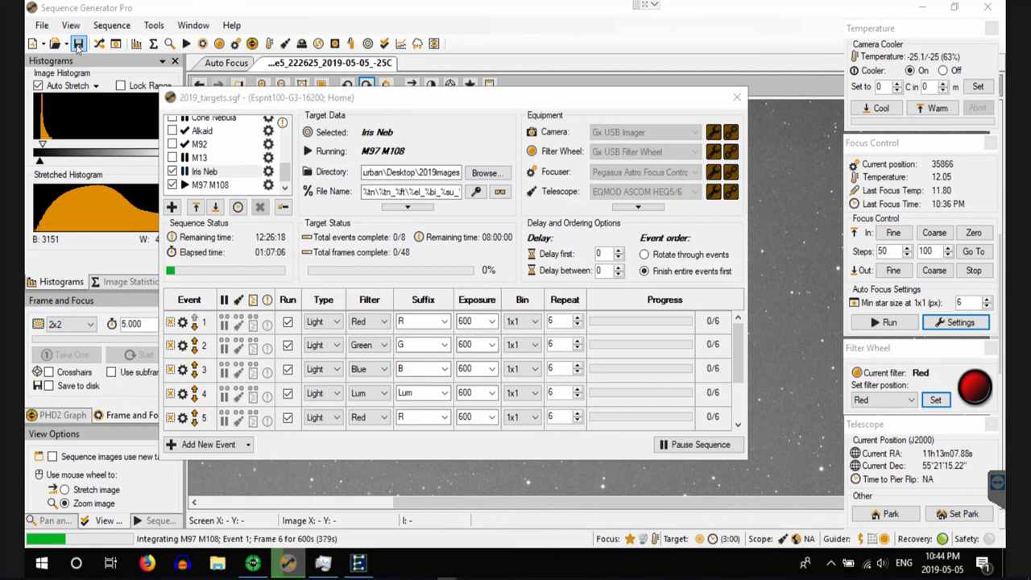